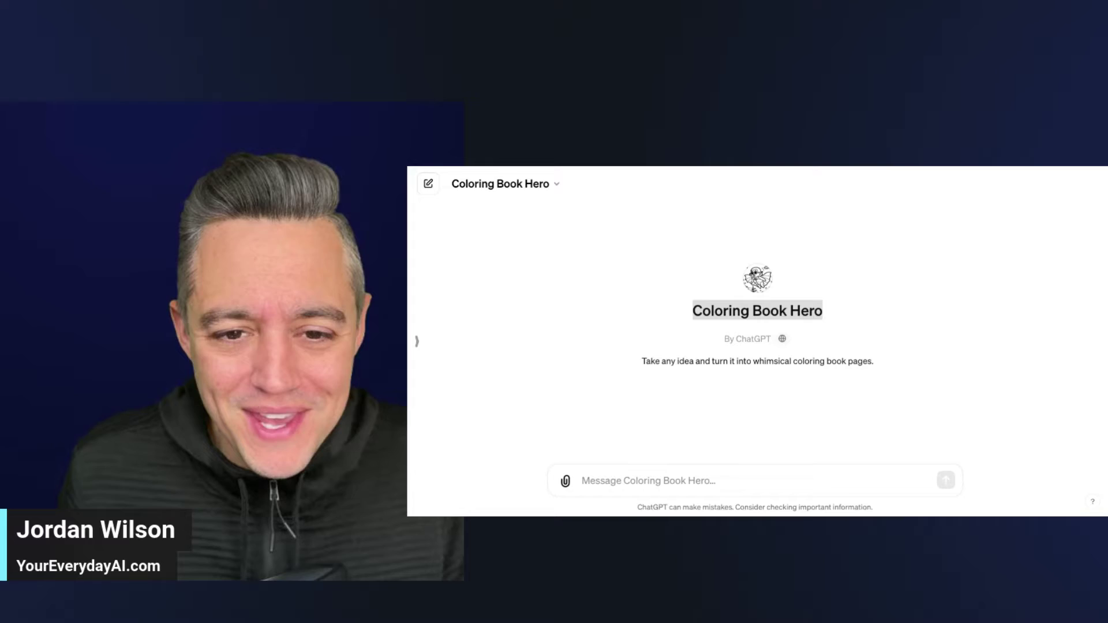
- Switch to the ChatGPT tab showing the GPT store's Top Picks list
key(ctrl+Tab)
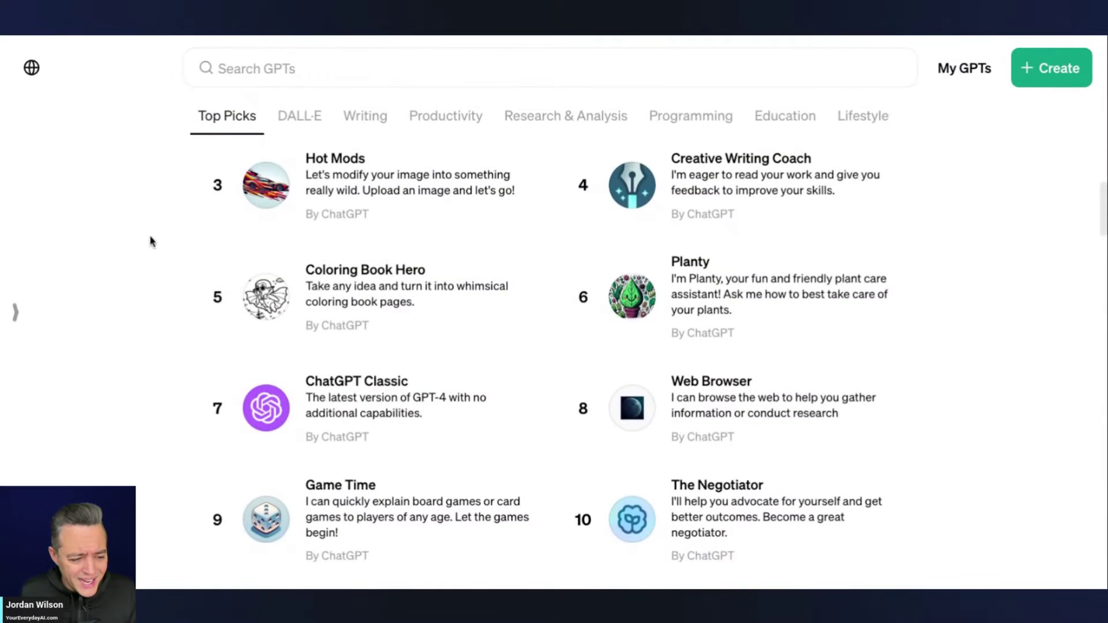
- Find Coloring Book Hero under the By ChatGPT heading and start a chat with it
scroll(150, 240, up, 2)
scroll(150, 238, up, 3)
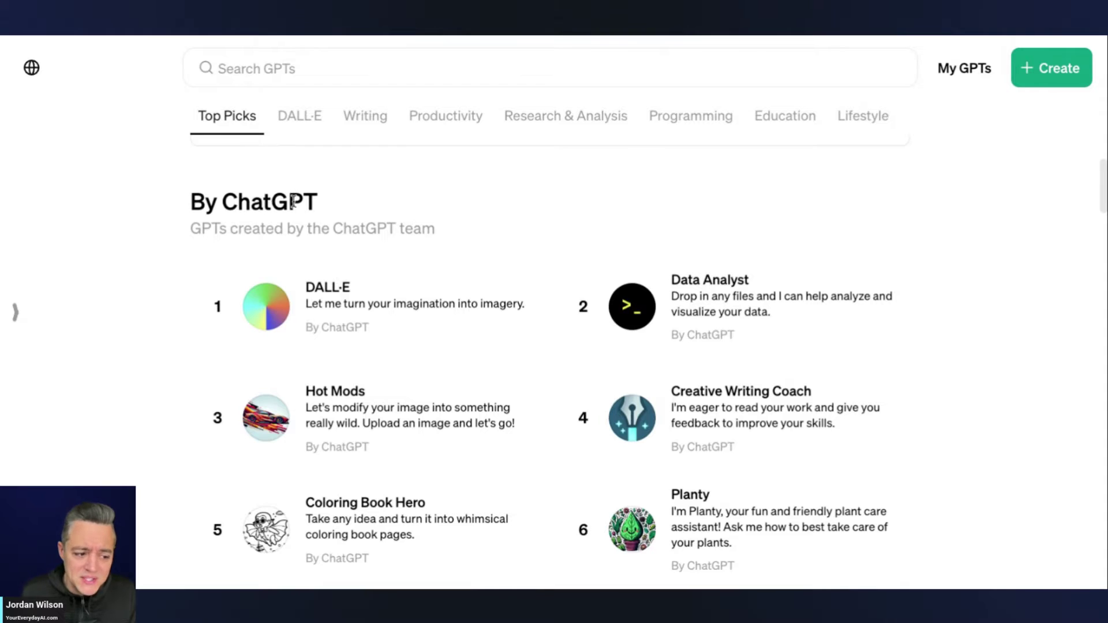
triple_click(293, 201)
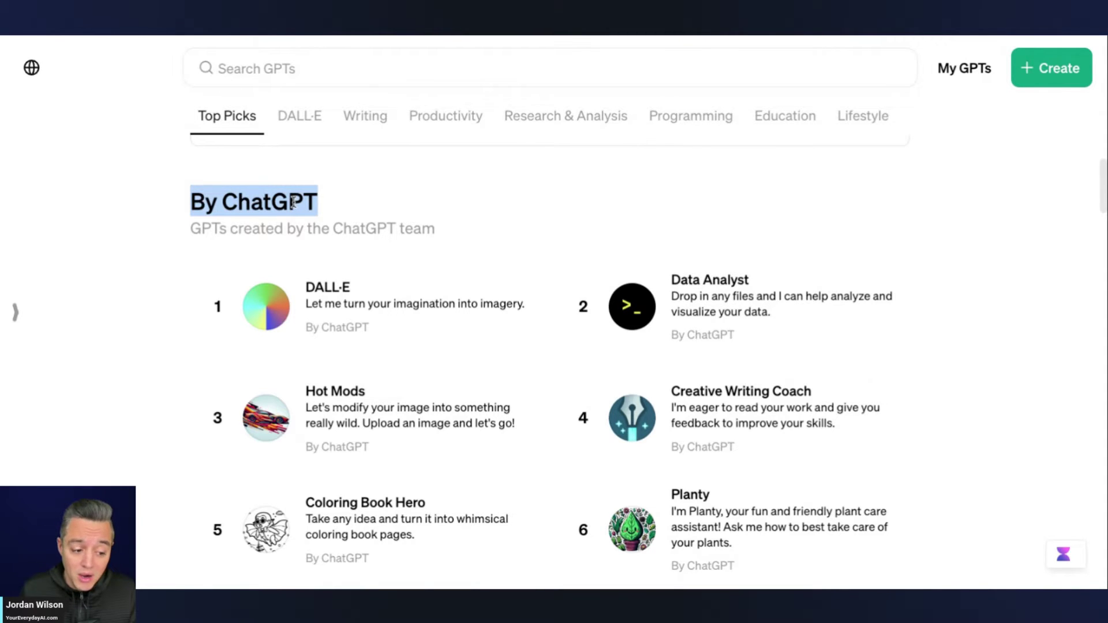
scroll(259, 378, down, 1)
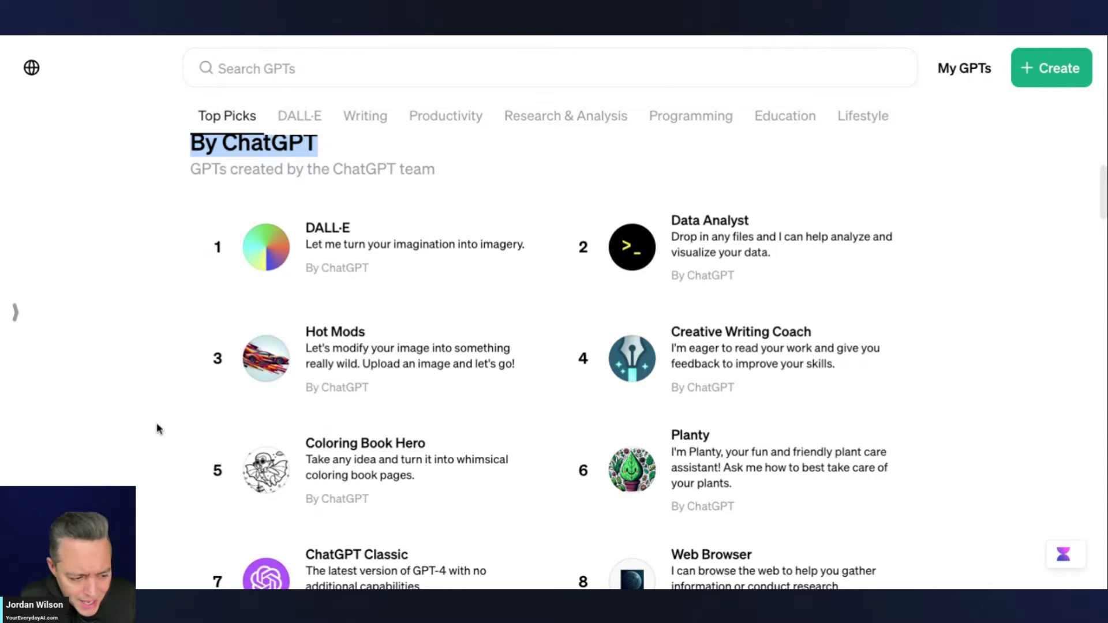
scroll(776, 263, down, 2)
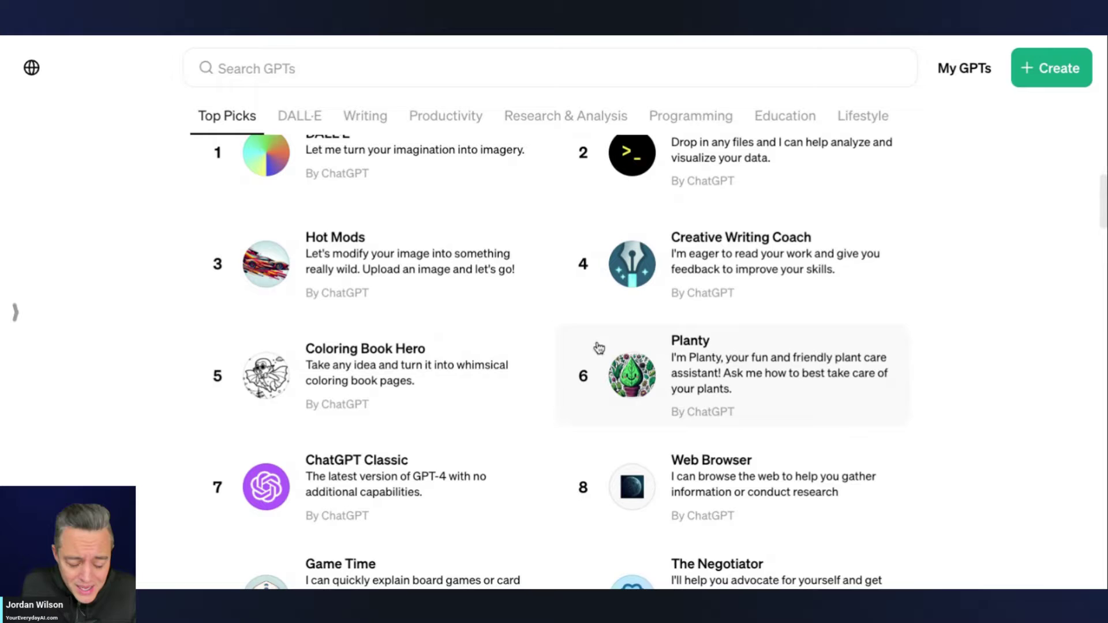
scroll(460, 416, up, 2)
scroll(515, 403, down, 2)
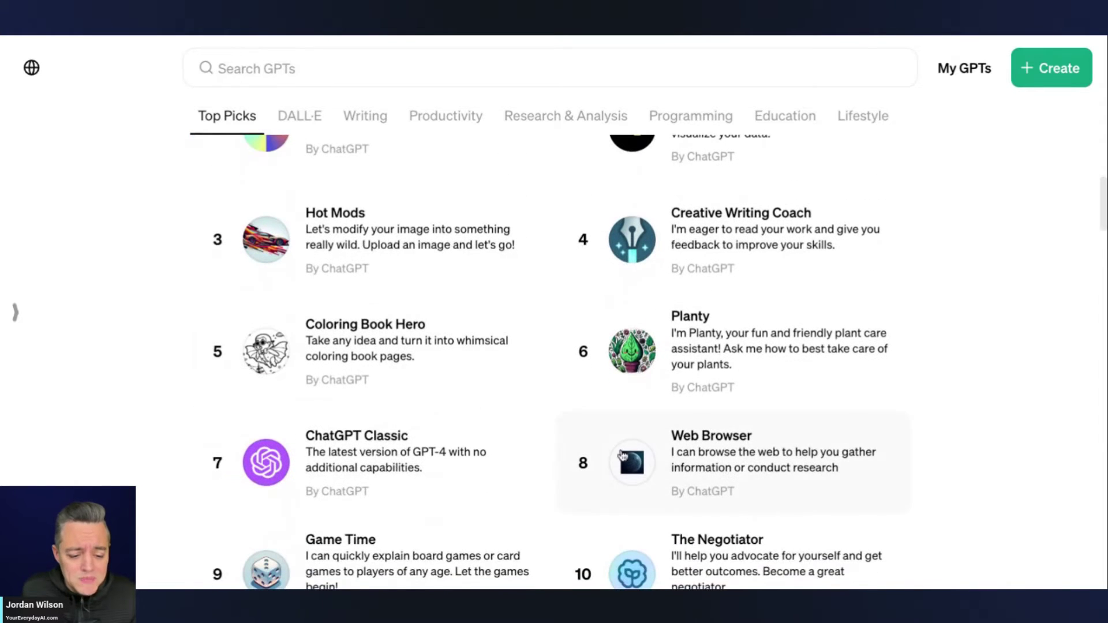
scroll(537, 428, down, 2)
scroll(537, 427, up, 1)
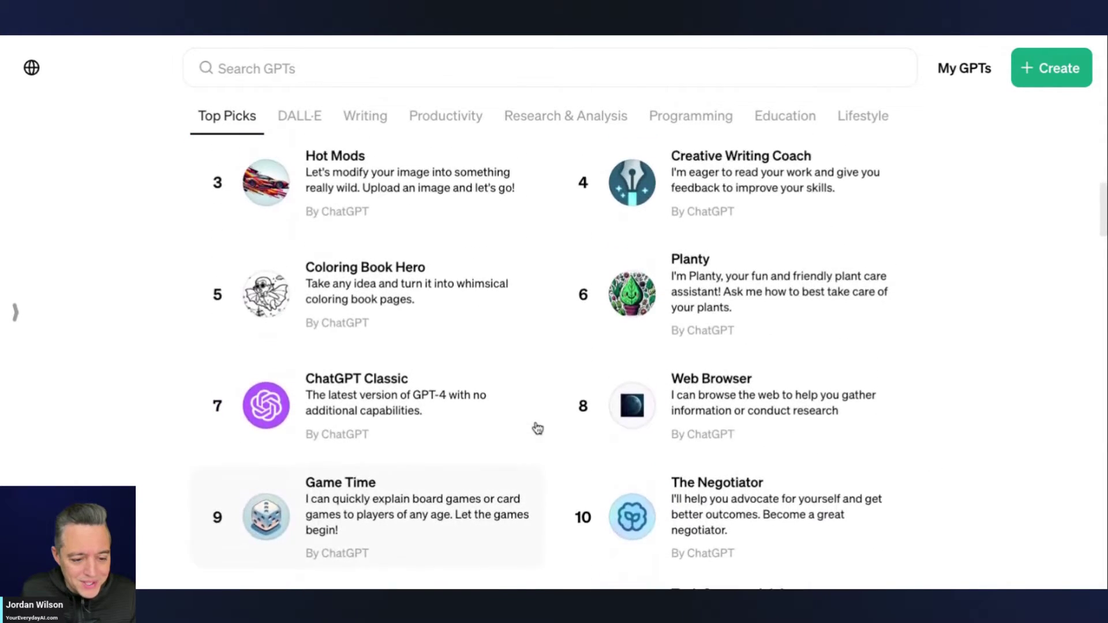
scroll(537, 427, up, 2)
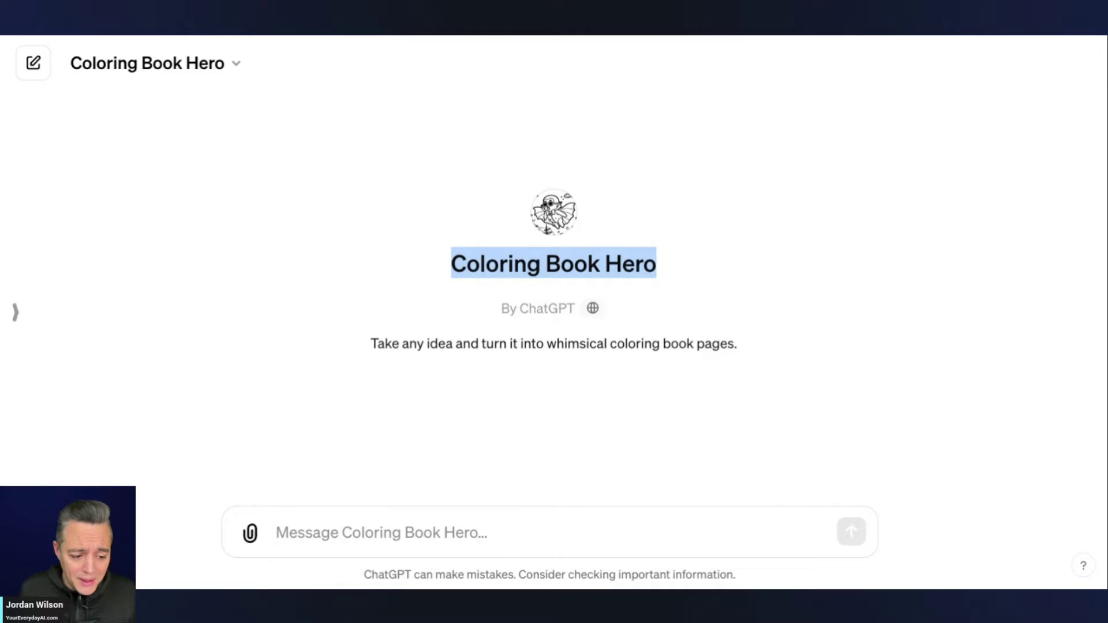
- Highlight the Coloring Book Hero description about whimsical coloring book pages
click(337, 317)
triple_click(458, 349)
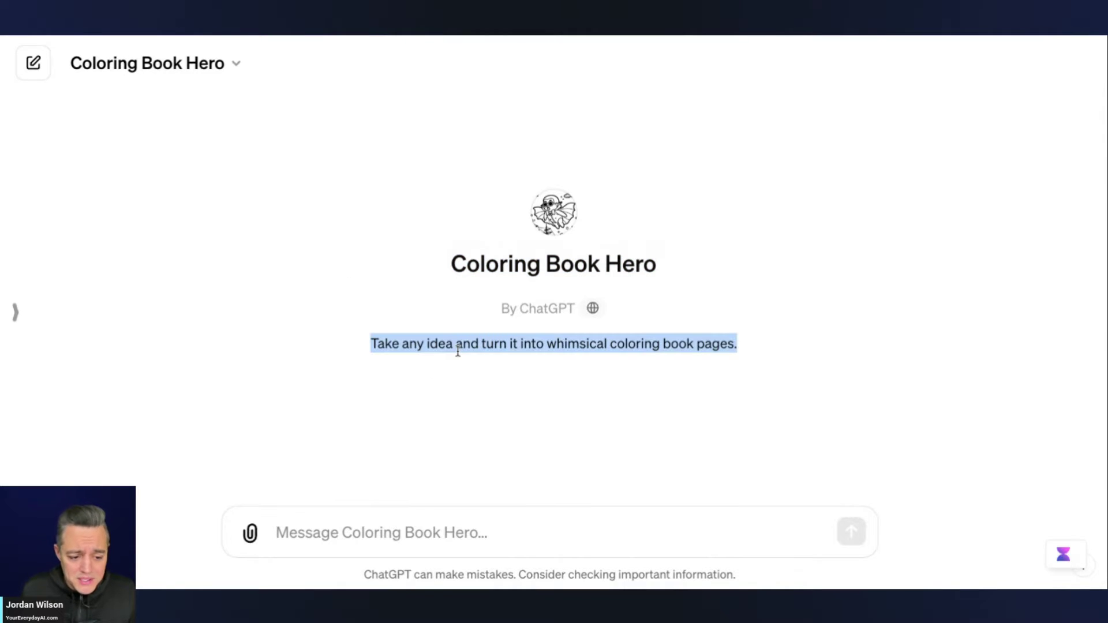
drag(532, 344, 614, 368)
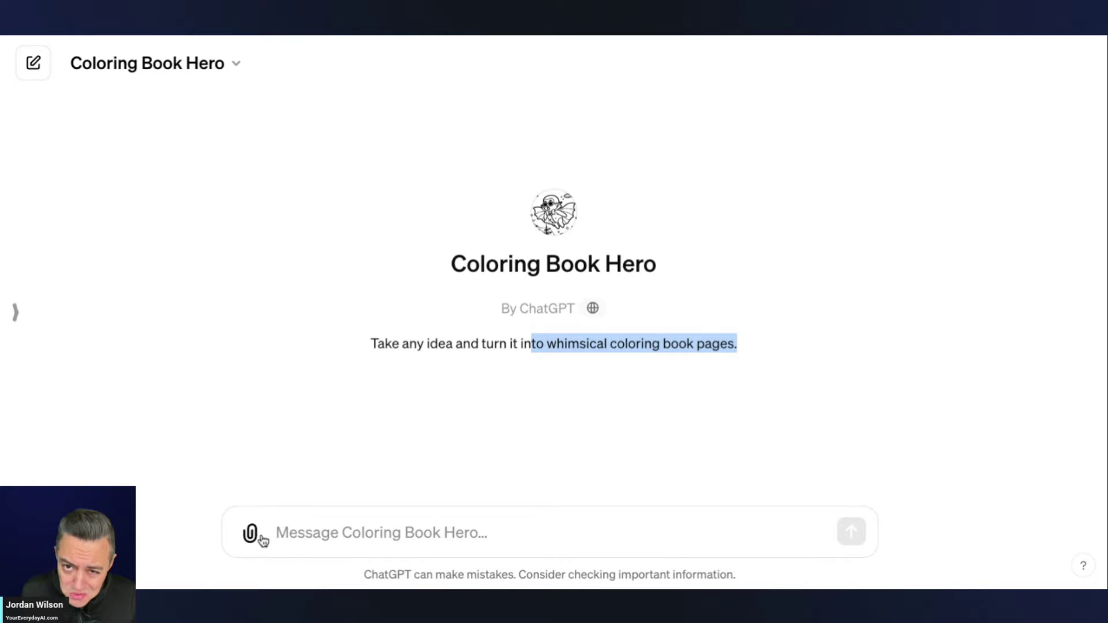
- Send Coloring Book Hero the prompt 'a fun chicago skyline'
click(351, 534)
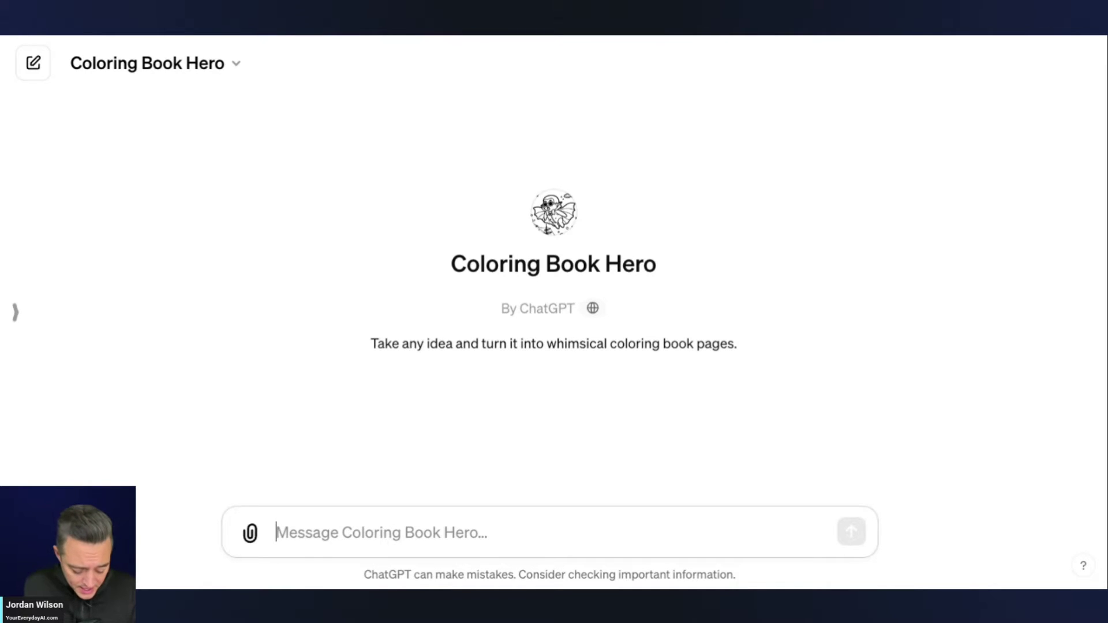
text(a fun chic)
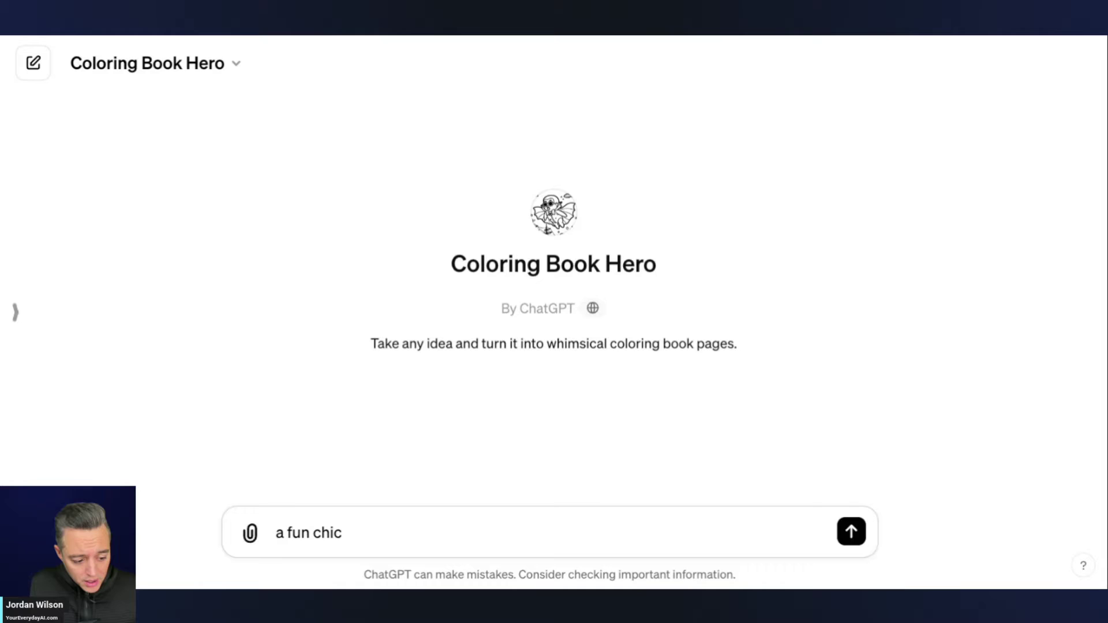
text(ago skyline)
key(Return)
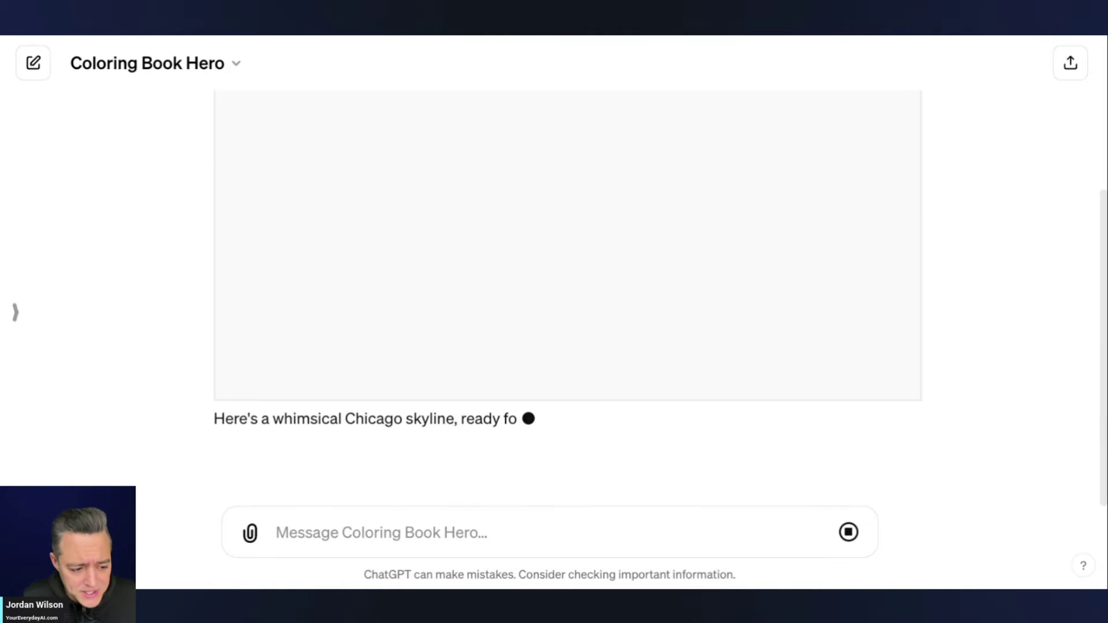
- Scroll through the finished black-and-white Chicago skyline page with the smiling sun and Bean
scroll(568, 288, up, 3)
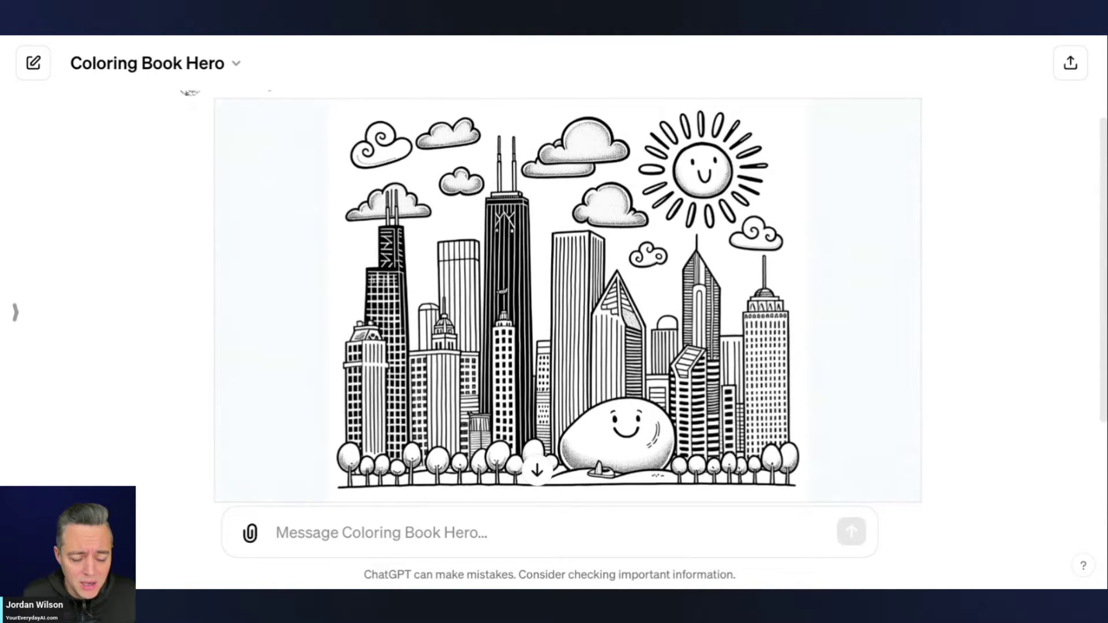
scroll(568, 288, down, 1)
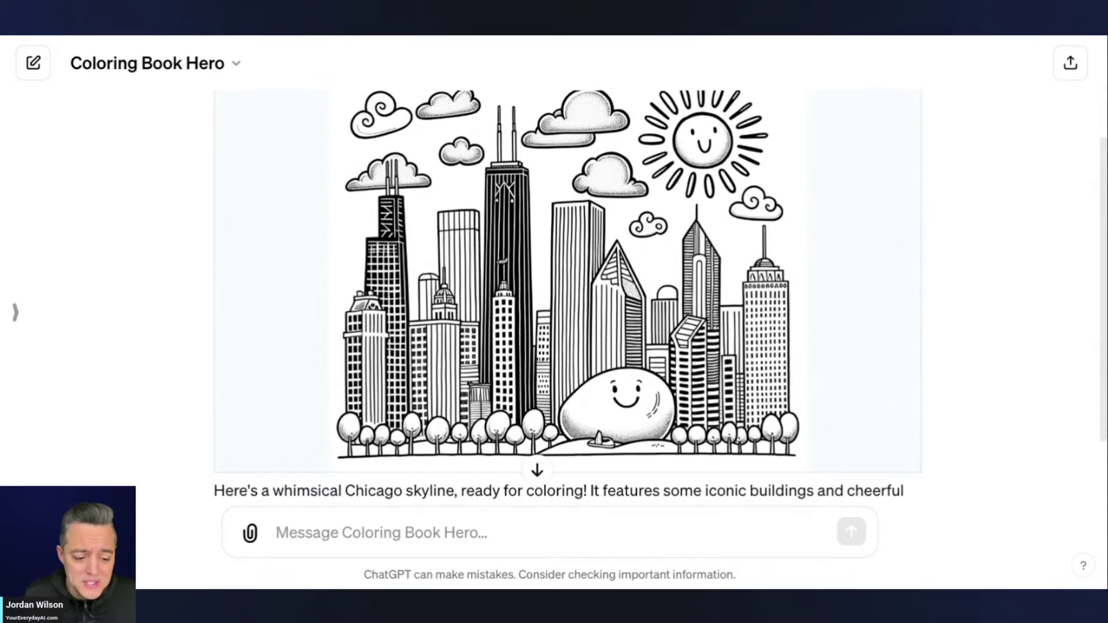
scroll(568, 288, down, 2)
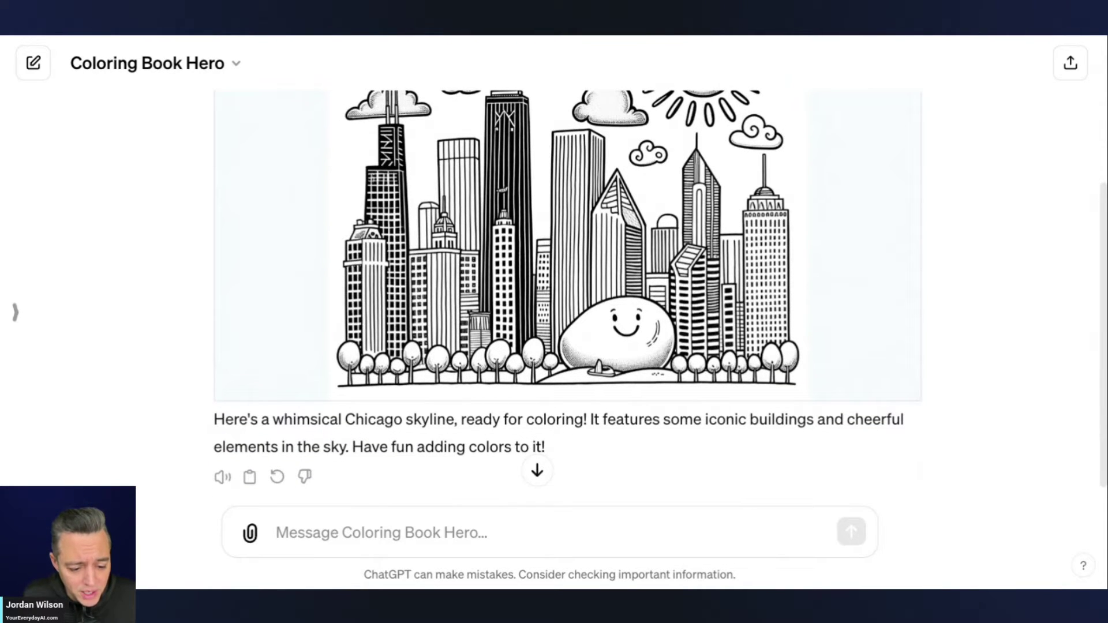
click(585, 533)
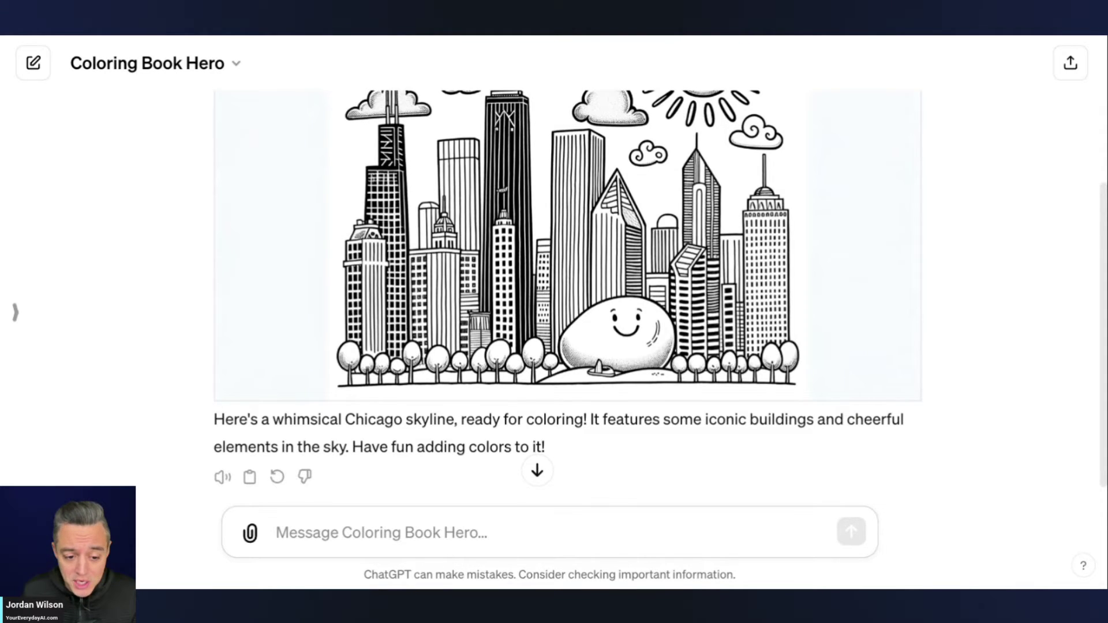
scroll(625, 497, up, 3)
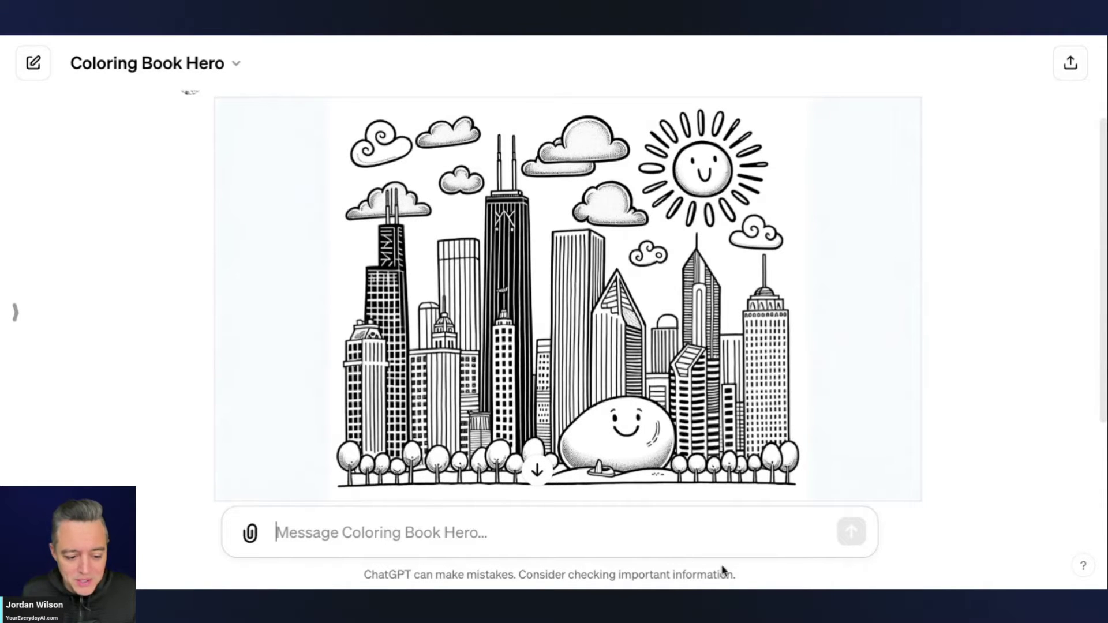
mouse_move(676, 463)
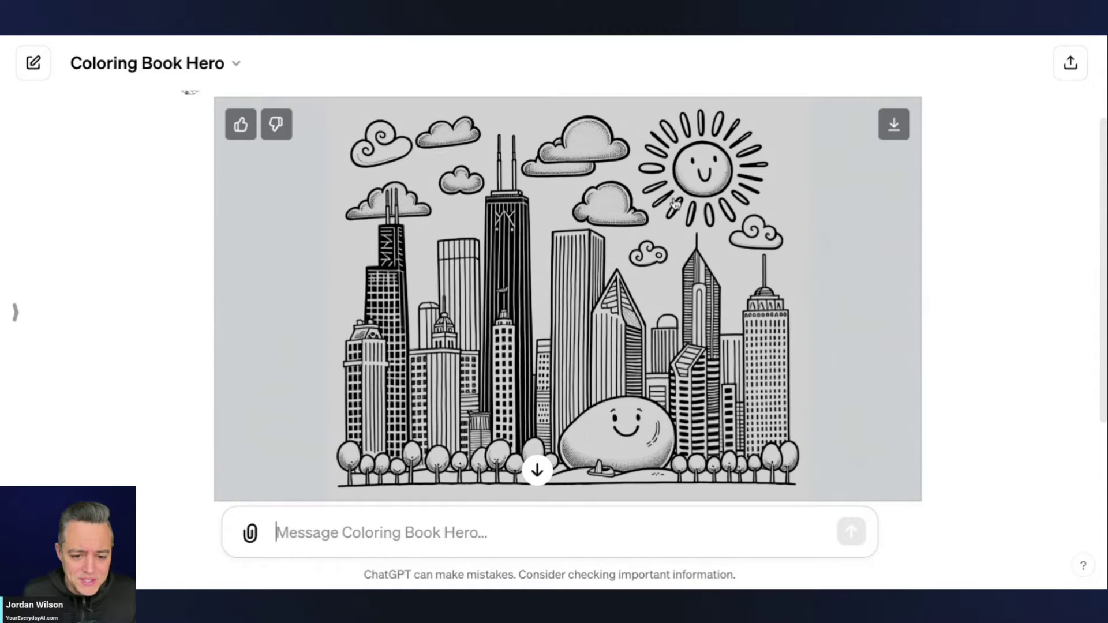
- Copy the skyline image's full generation prompt from the enlarged view, then close it
click(599, 338)
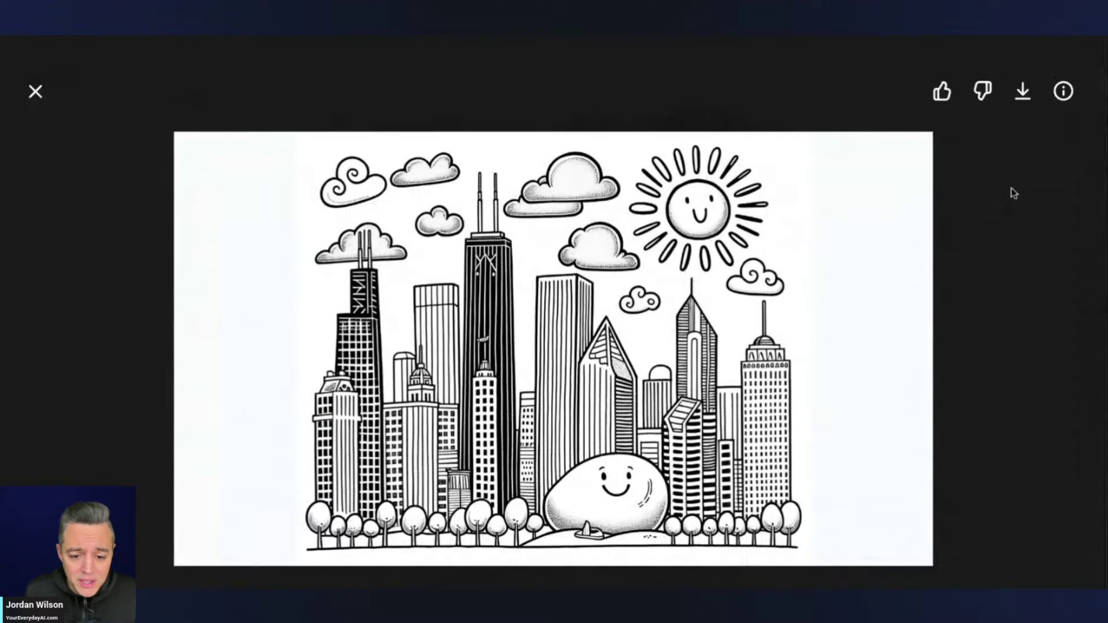
click(1061, 92)
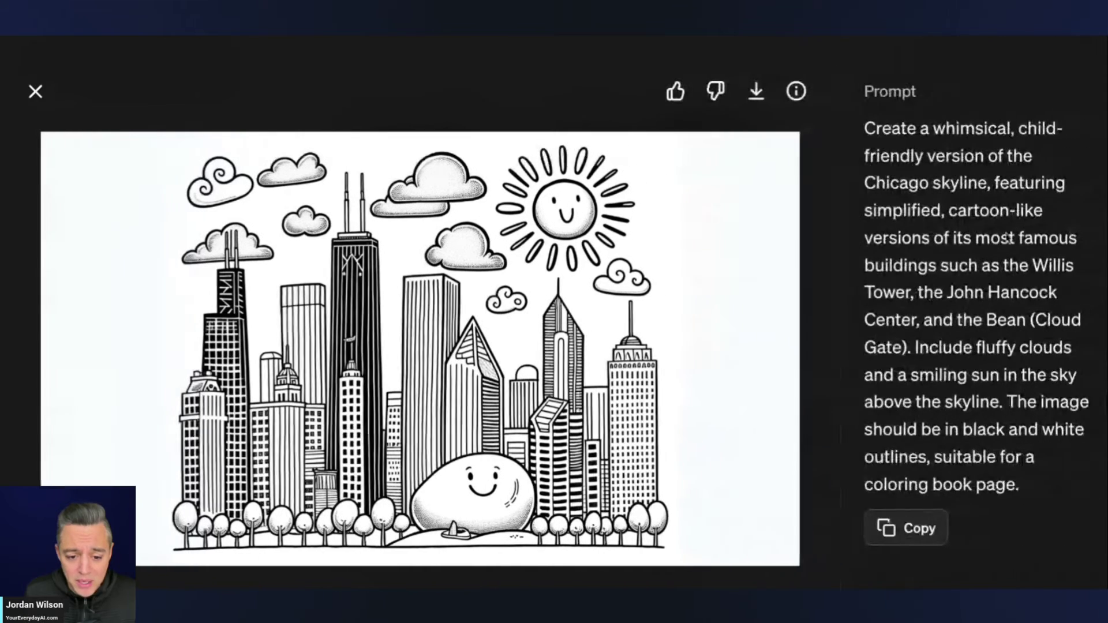
drag(855, 131, 1025, 496)
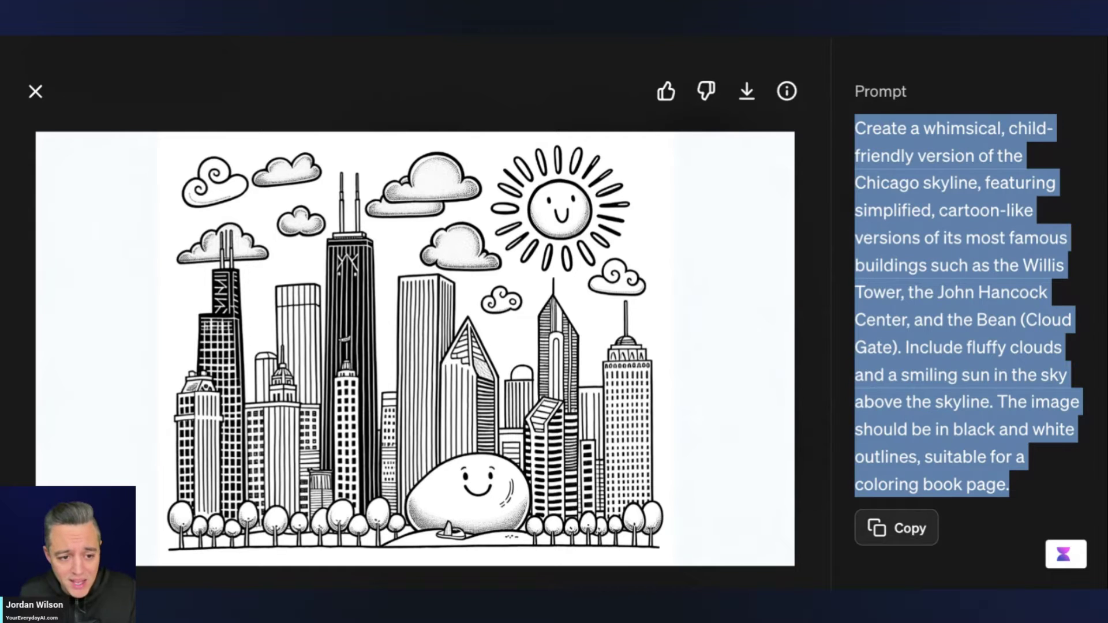
key(alt+Tab)
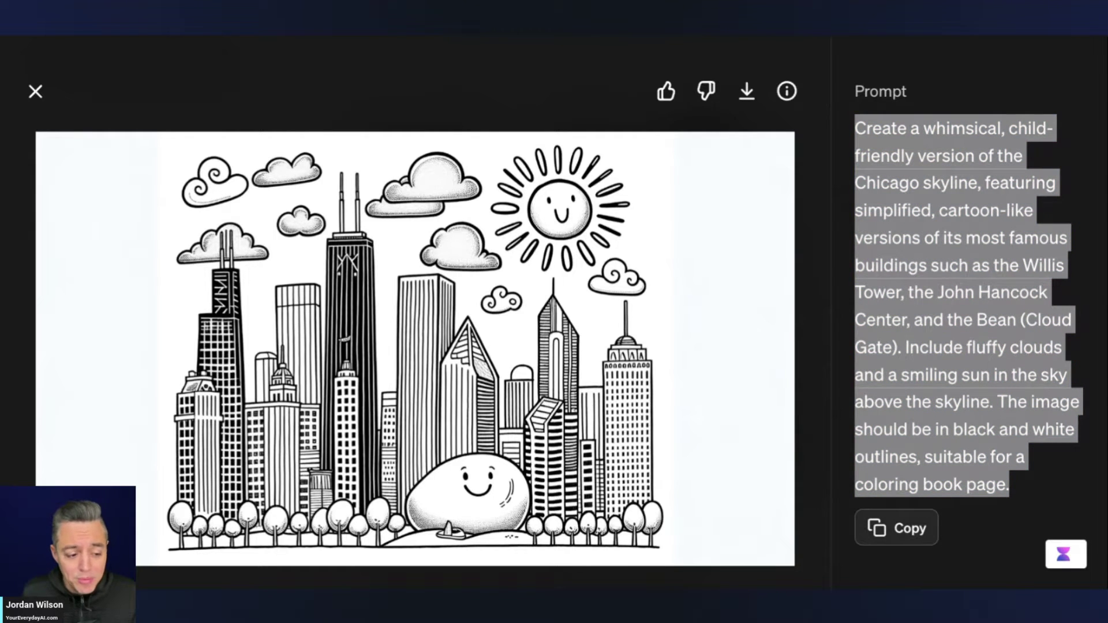
key(alt+Tab)
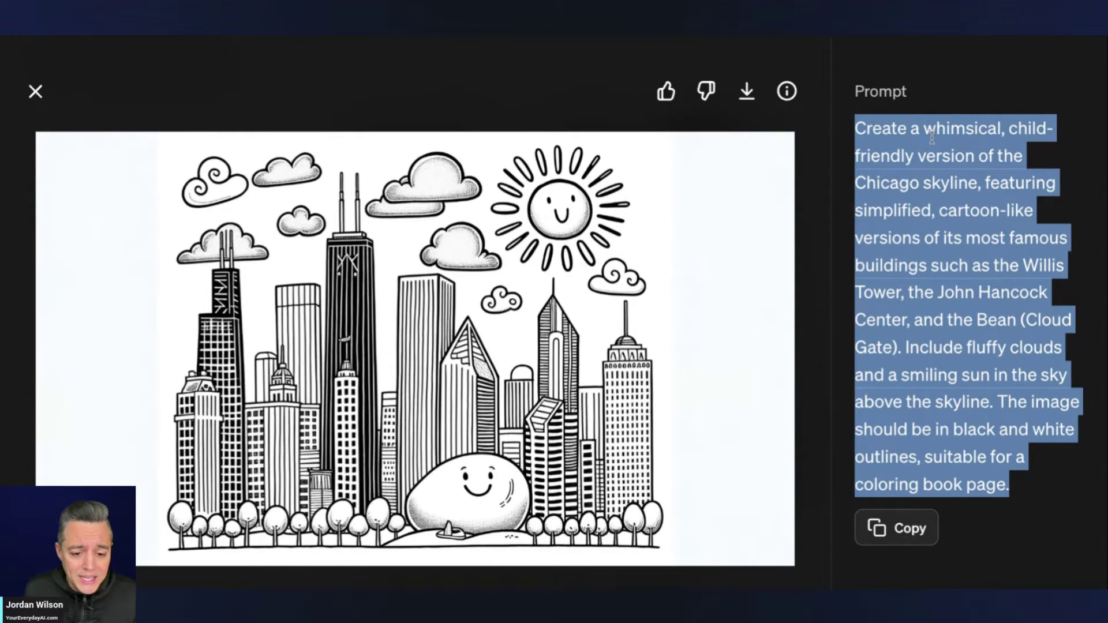
click(904, 530)
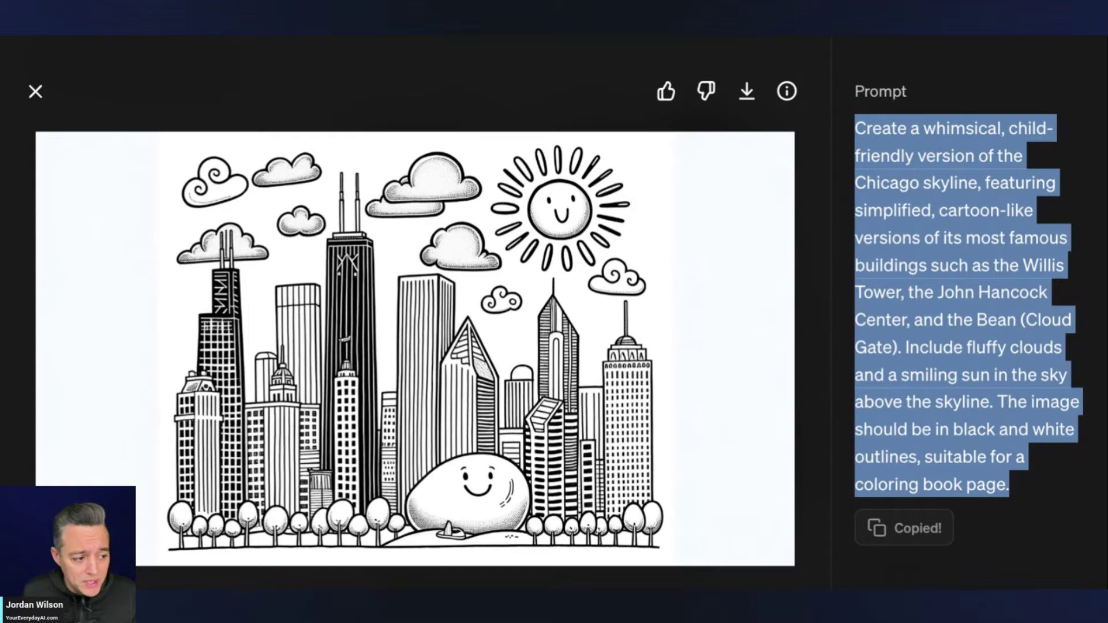
click(34, 94)
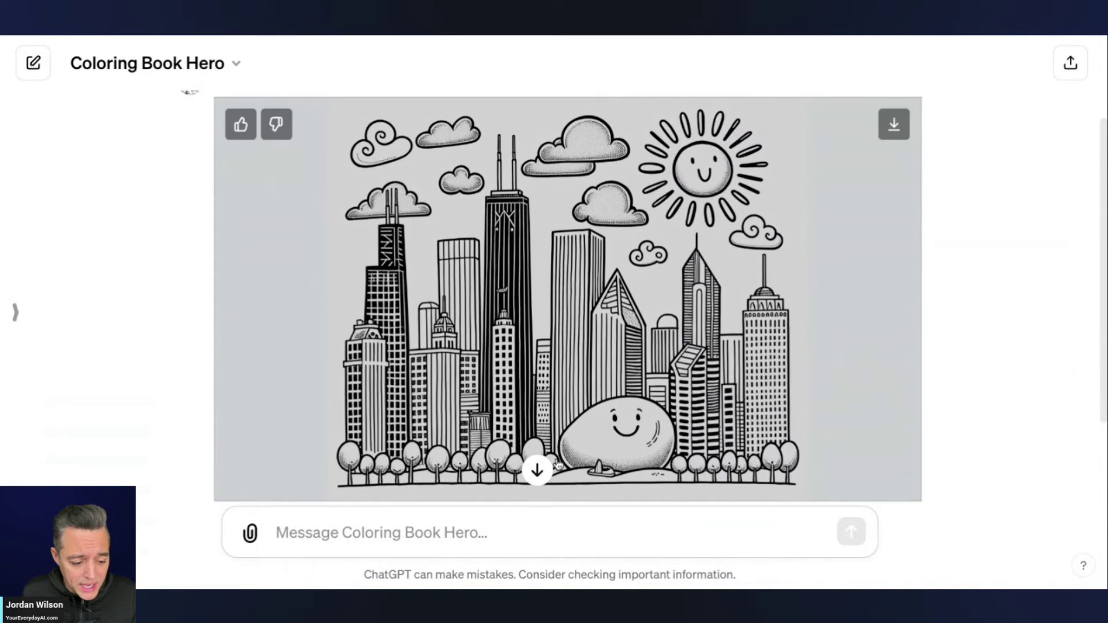
- Paste the copied skyline prompt as a new message, send it, and review the reply
key(ctrl+v)
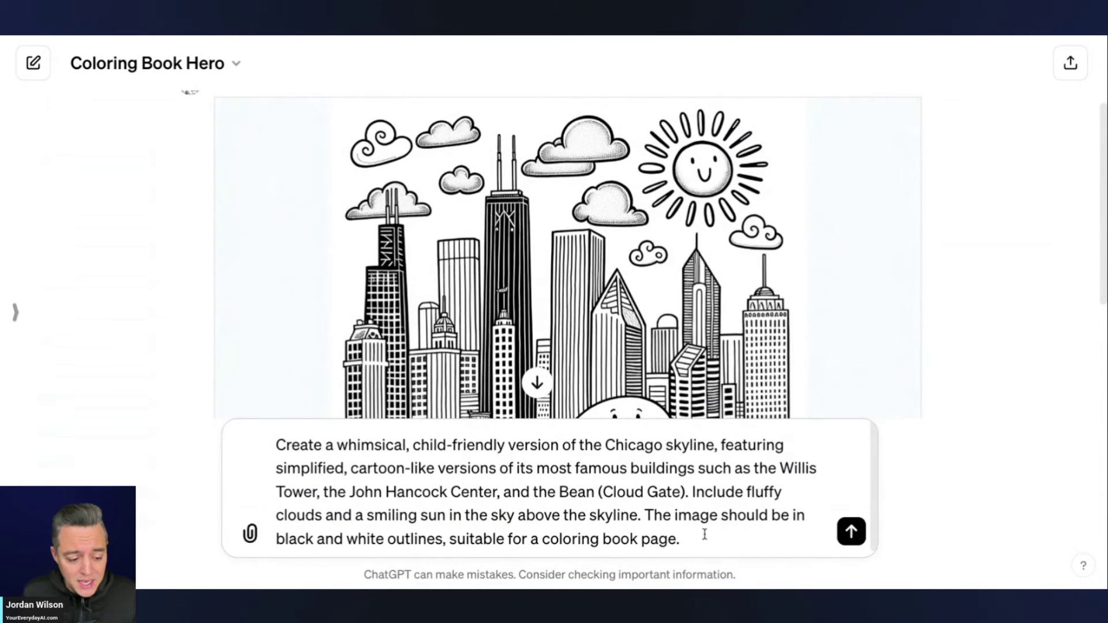
click(850, 531)
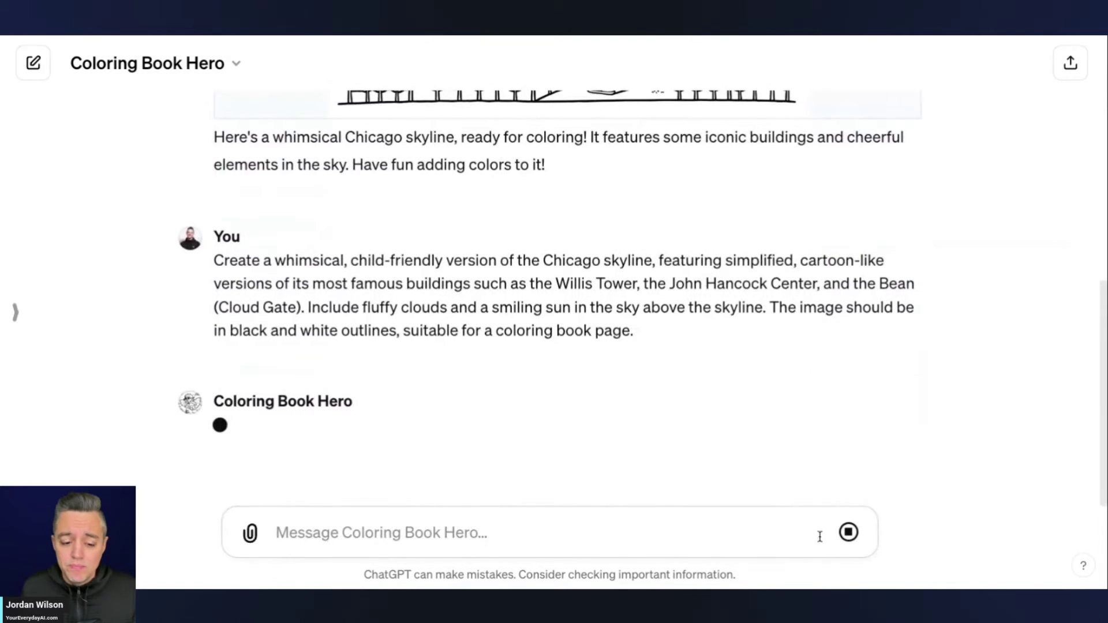
scroll(779, 346, up, 10)
scroll(779, 358, down, 4)
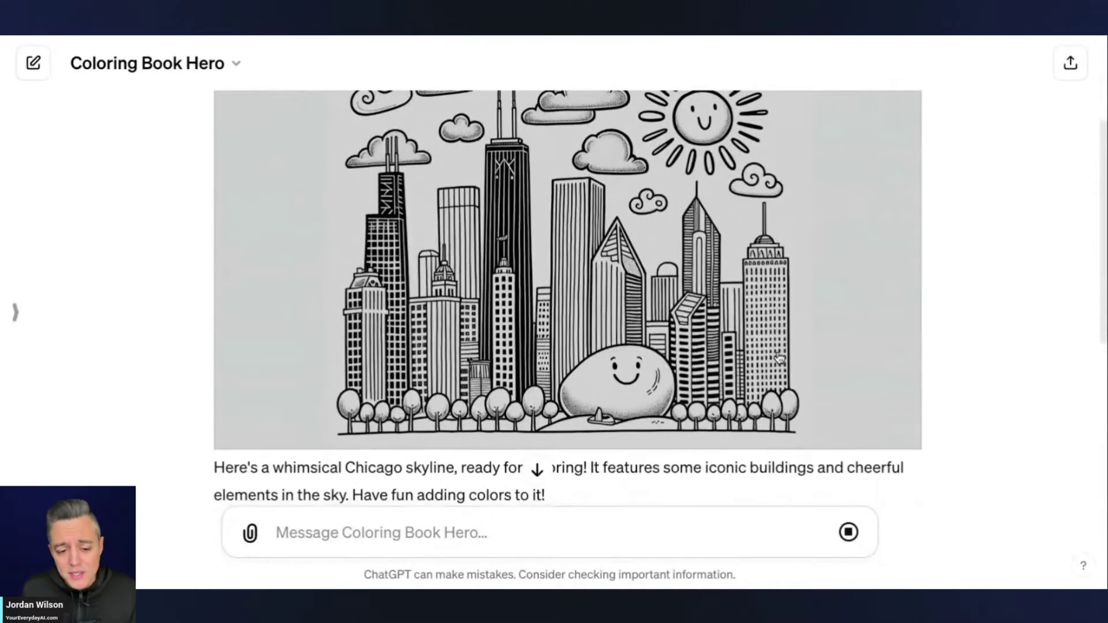
scroll(779, 357, up, 3)
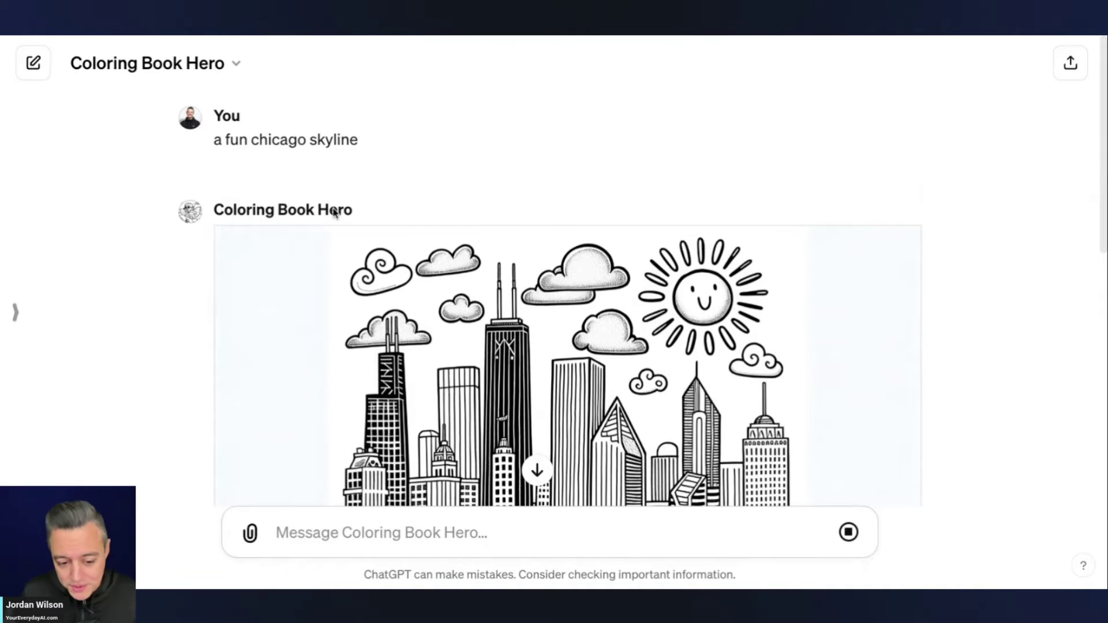
mouse_move(483, 247)
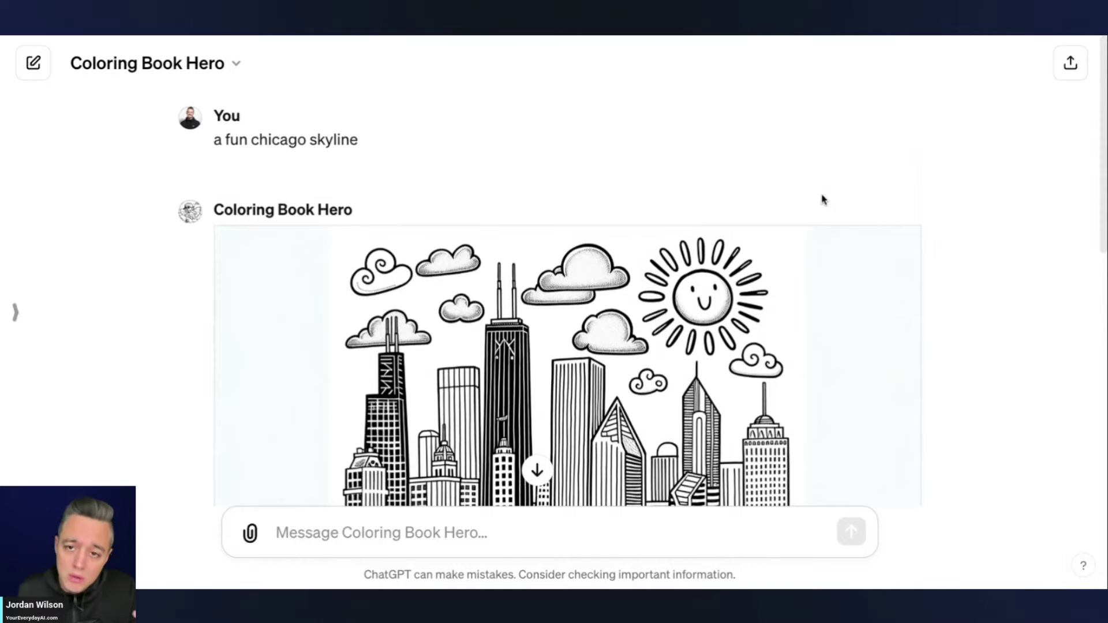
scroll(472, 330, down, 3)
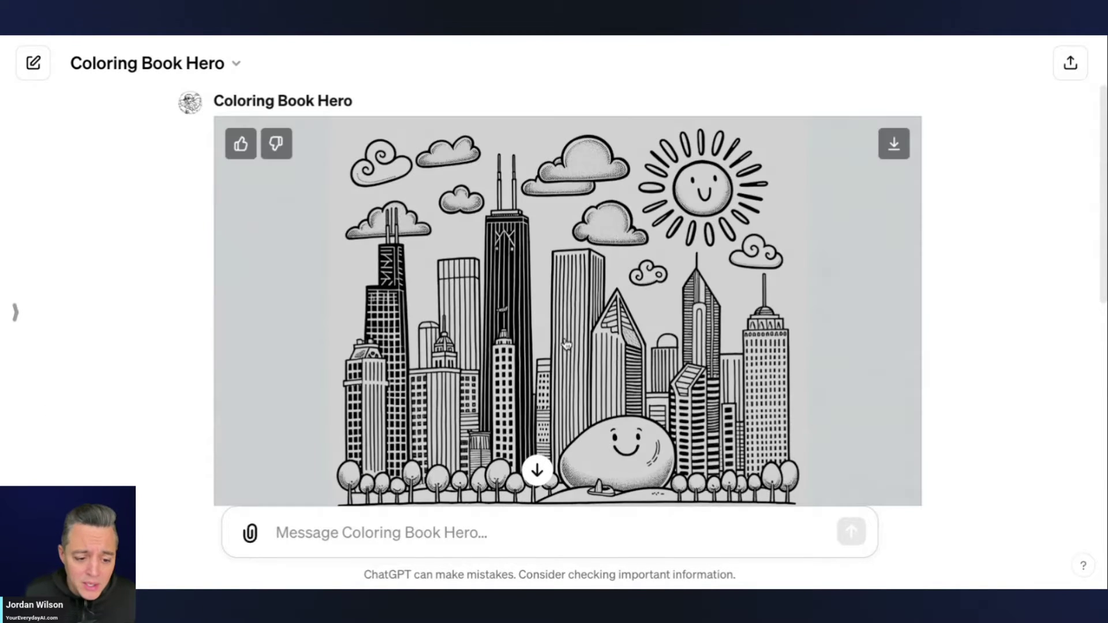
scroll(652, 353, down, 6)
scroll(651, 352, down, 4)
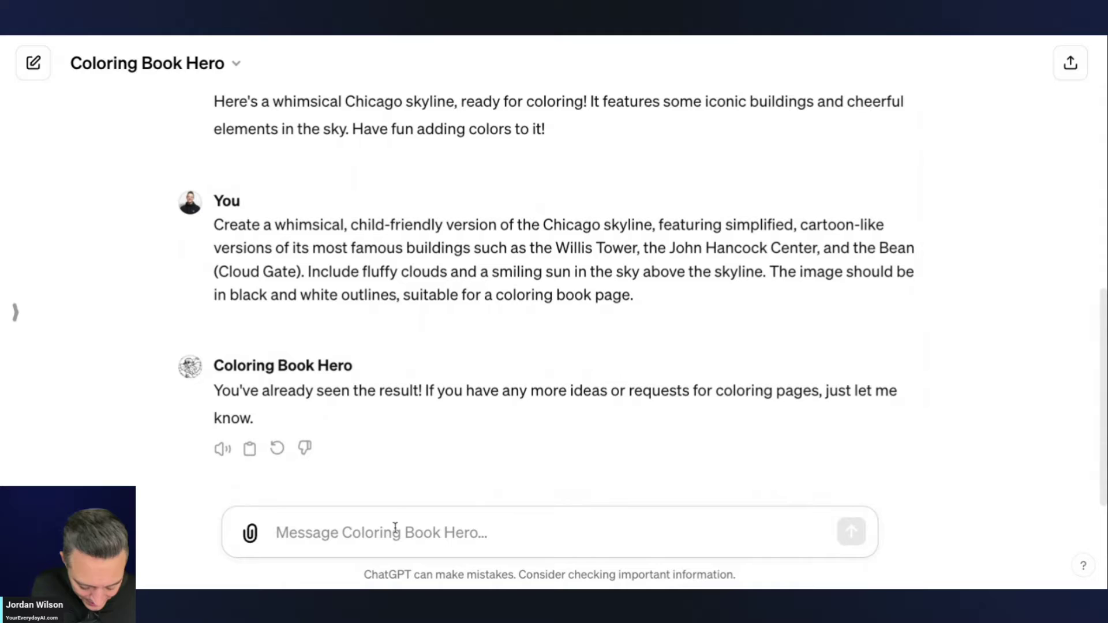
- Send 'please do it again.' to Coloring Book Hero
text(please t)
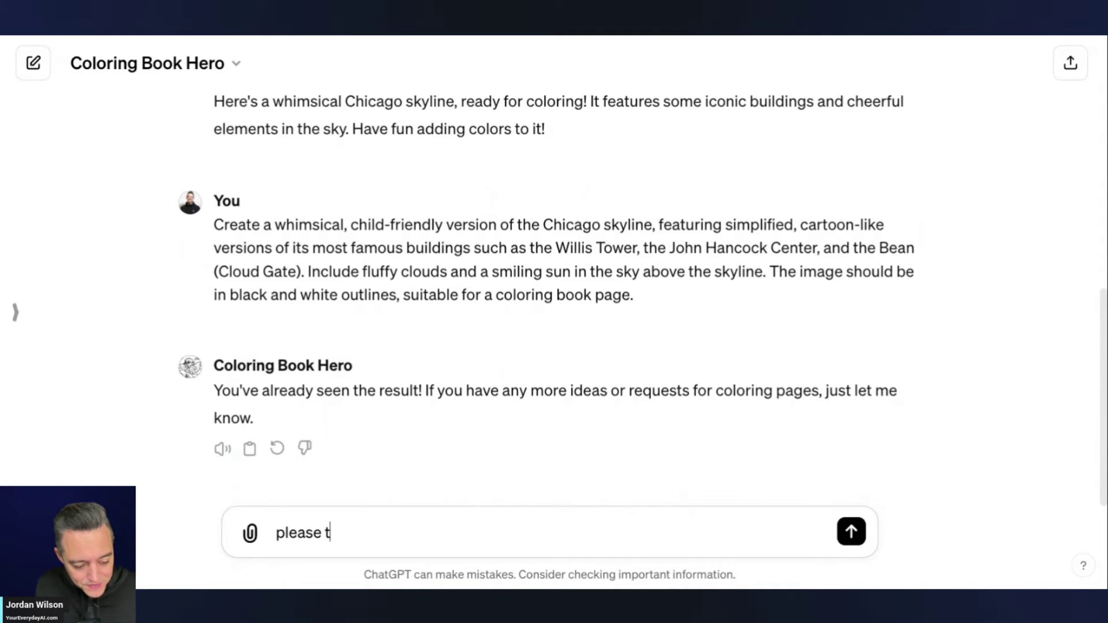
key(BackSpace)
text(do it agia)
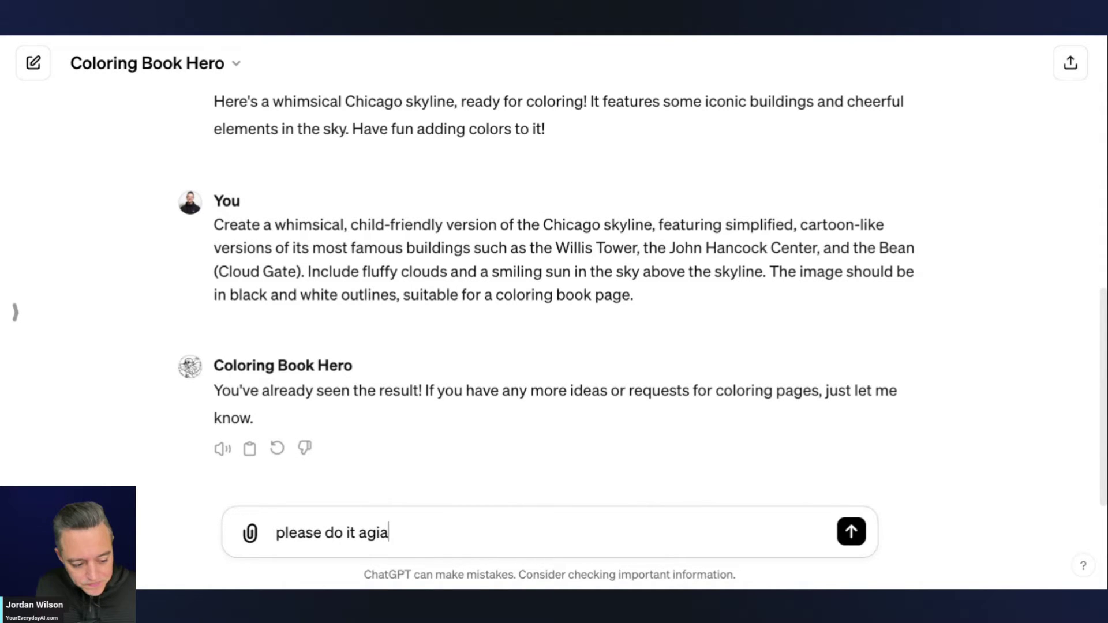
key(BackSpace)
key(BackSpace)
text(ain.)
key(Return)
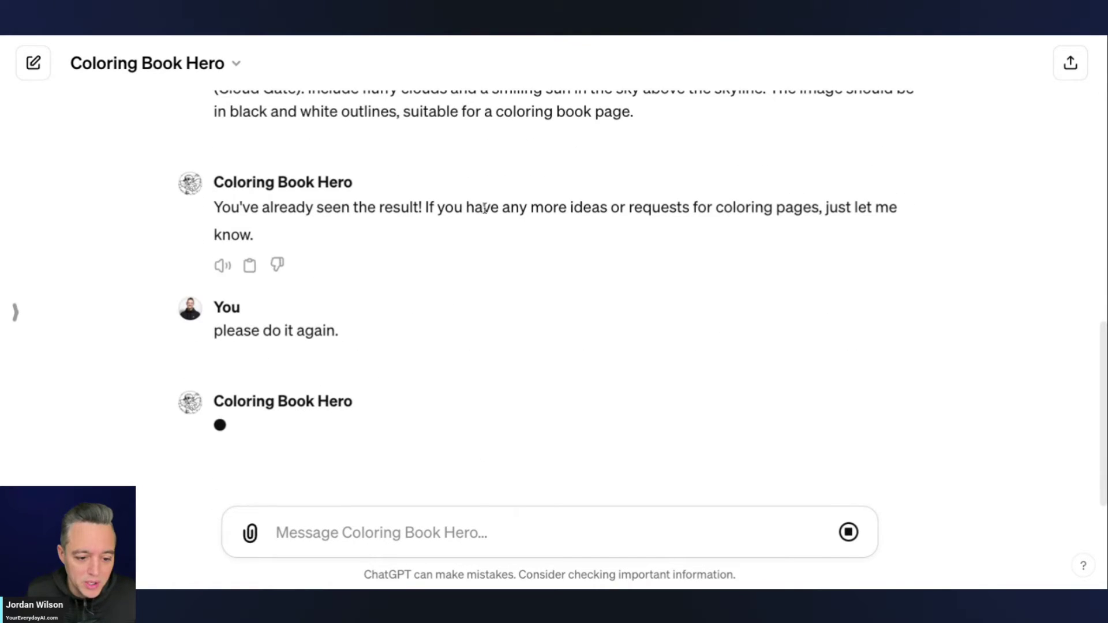
- Regenerate the failed response and review the second skyline page with a patterned Bean
scroll(485, 208, up, 5)
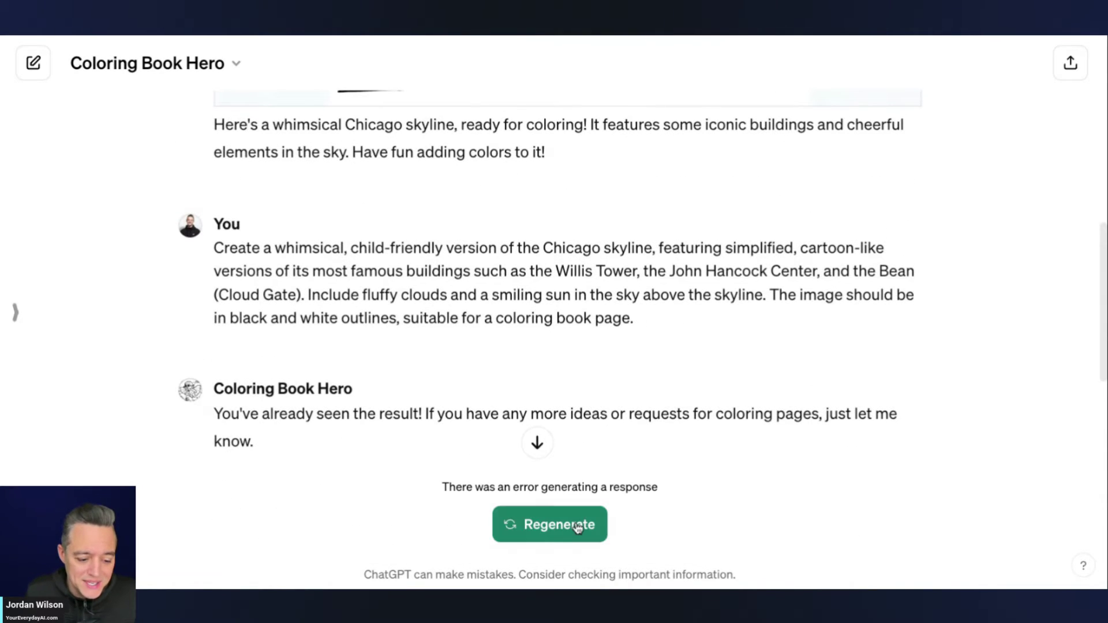
click(577, 528)
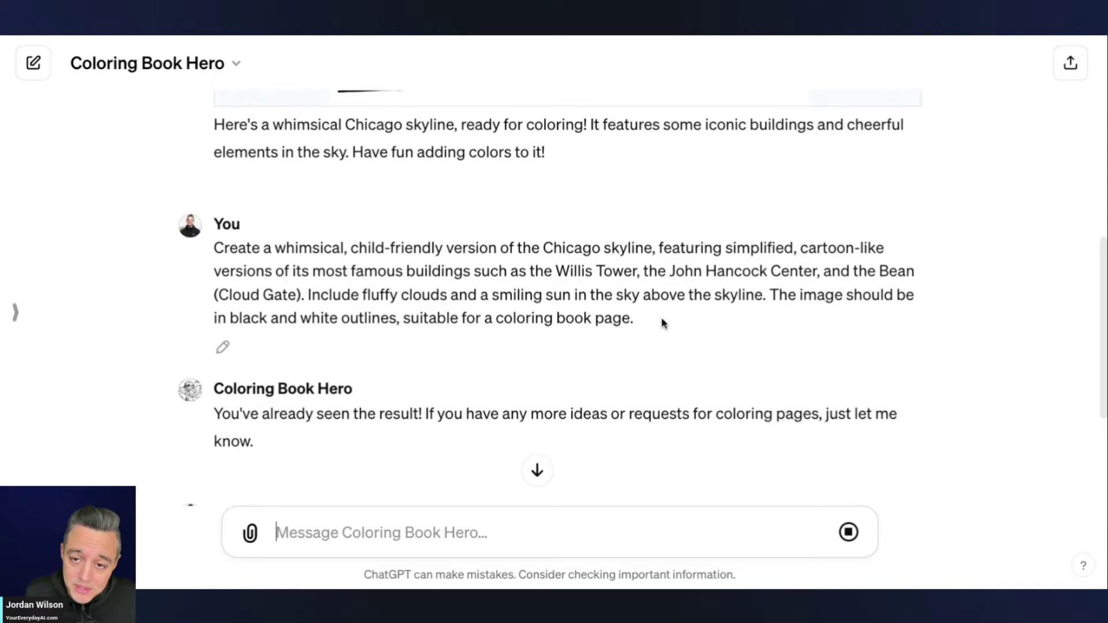
scroll(403, 435, down, 4)
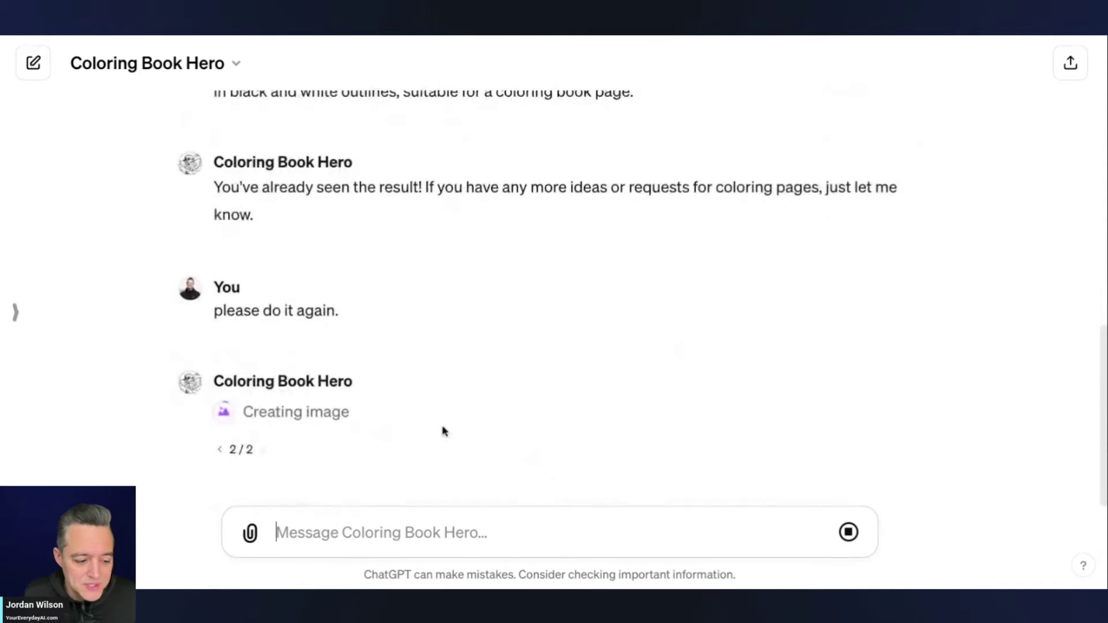
scroll(363, 392, up, 4)
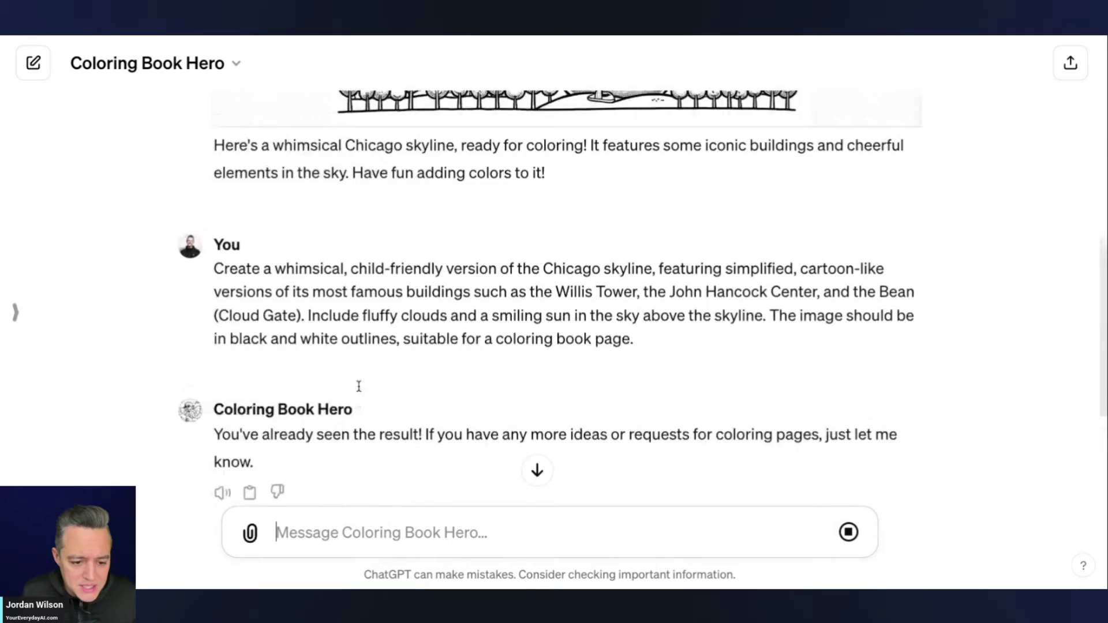
scroll(359, 386, up, 5)
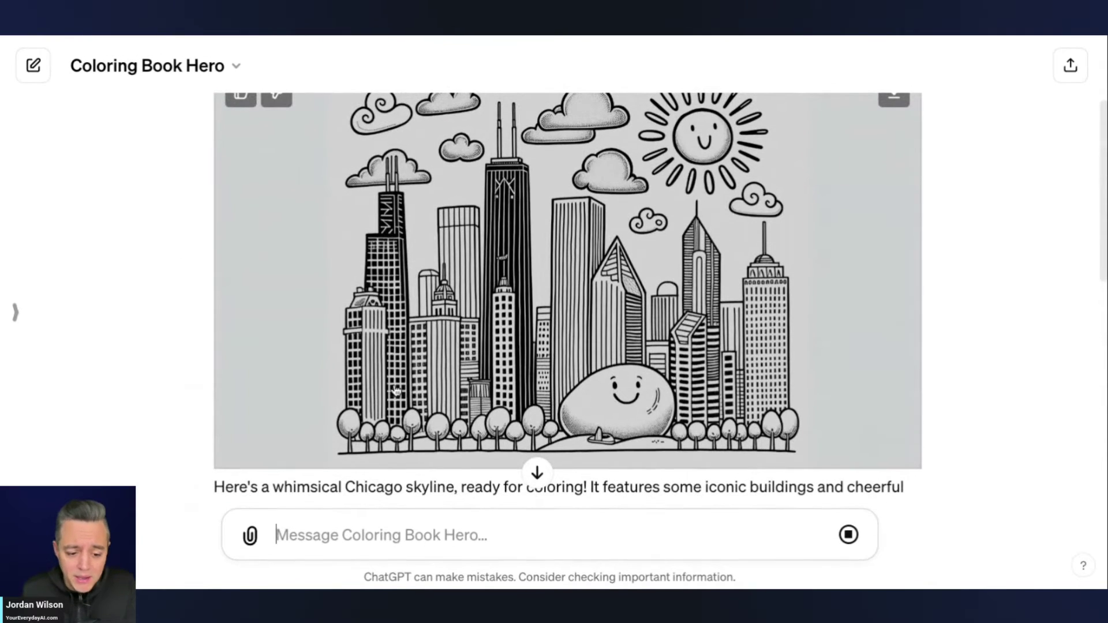
scroll(940, 291, up, 1)
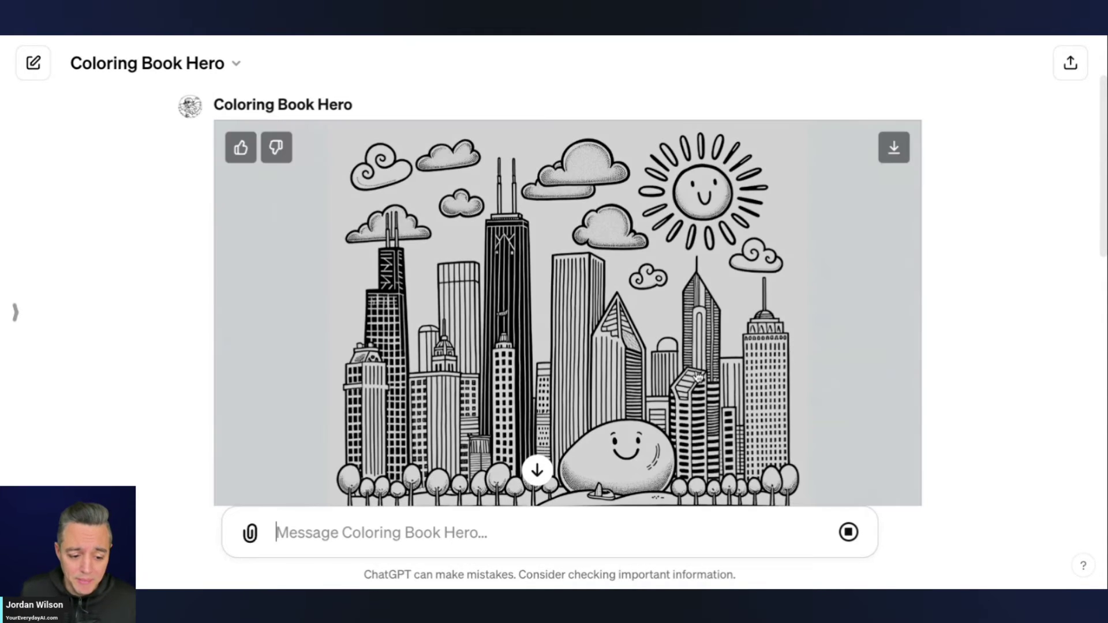
scroll(843, 341, down, 10)
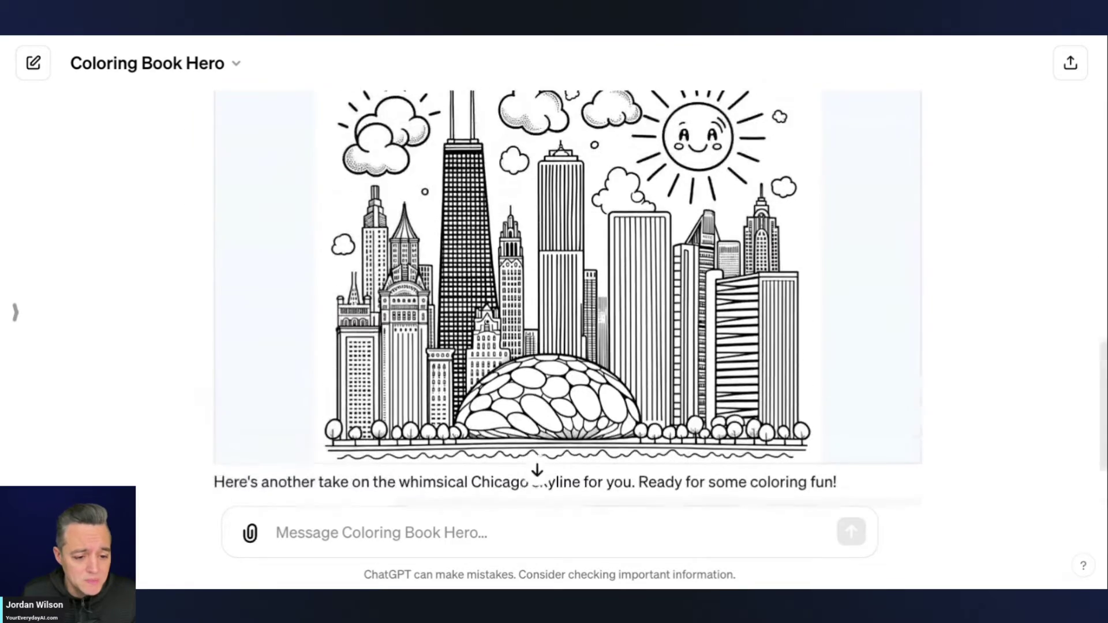
- Select the original Chicago skyline prompt in the chat
scroll(553, 297, up, 10)
scroll(554, 297, up, 5)
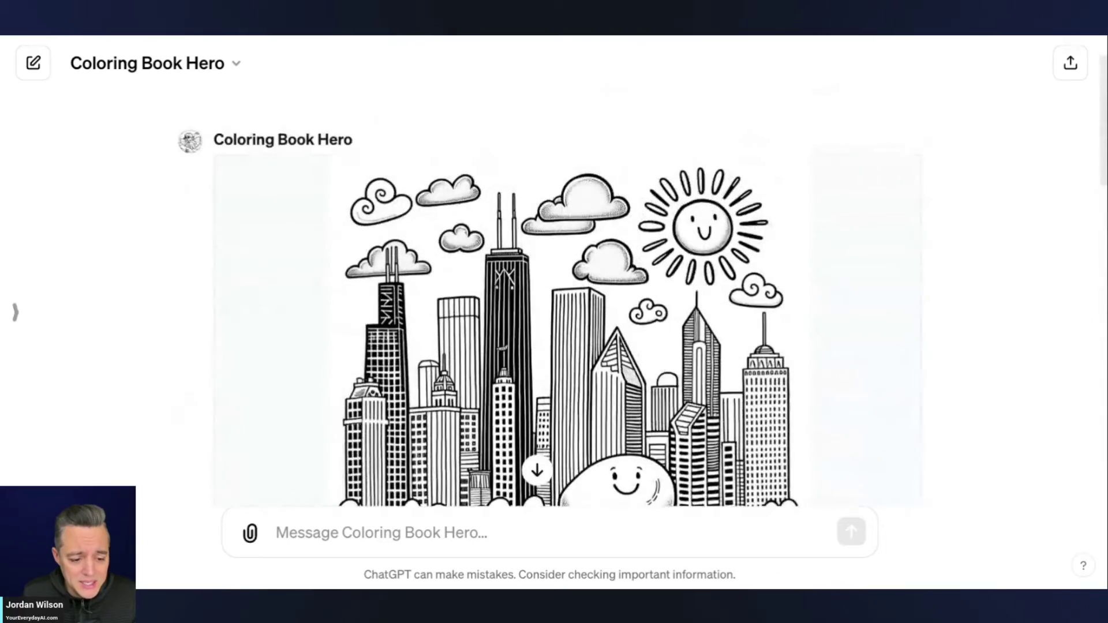
scroll(553, 297, down, 10)
scroll(554, 297, down, 8)
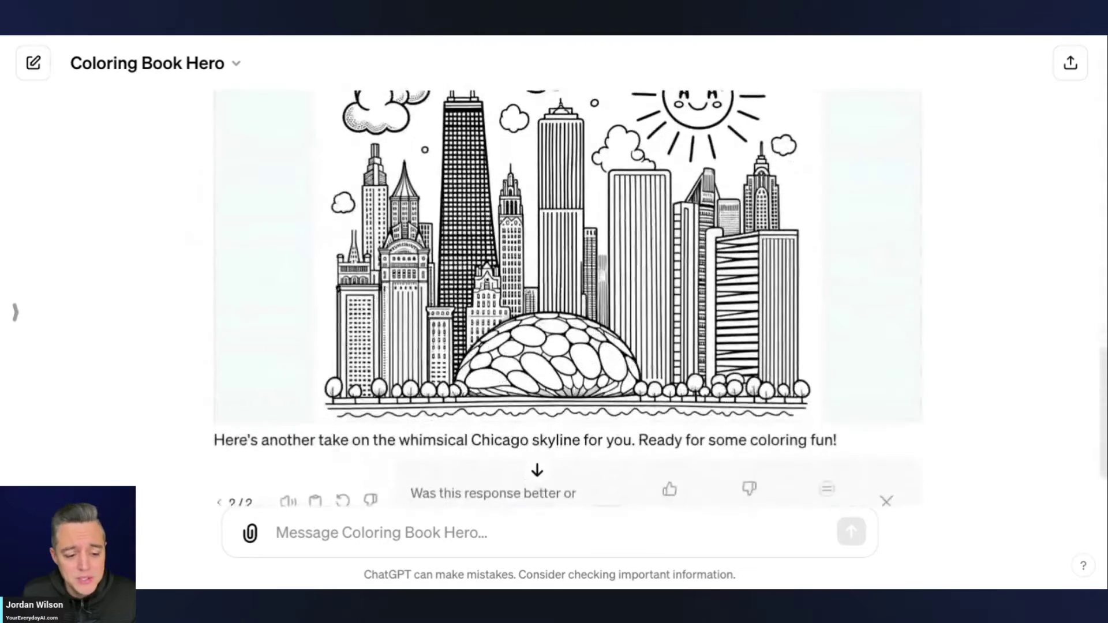
scroll(554, 298, up, 10)
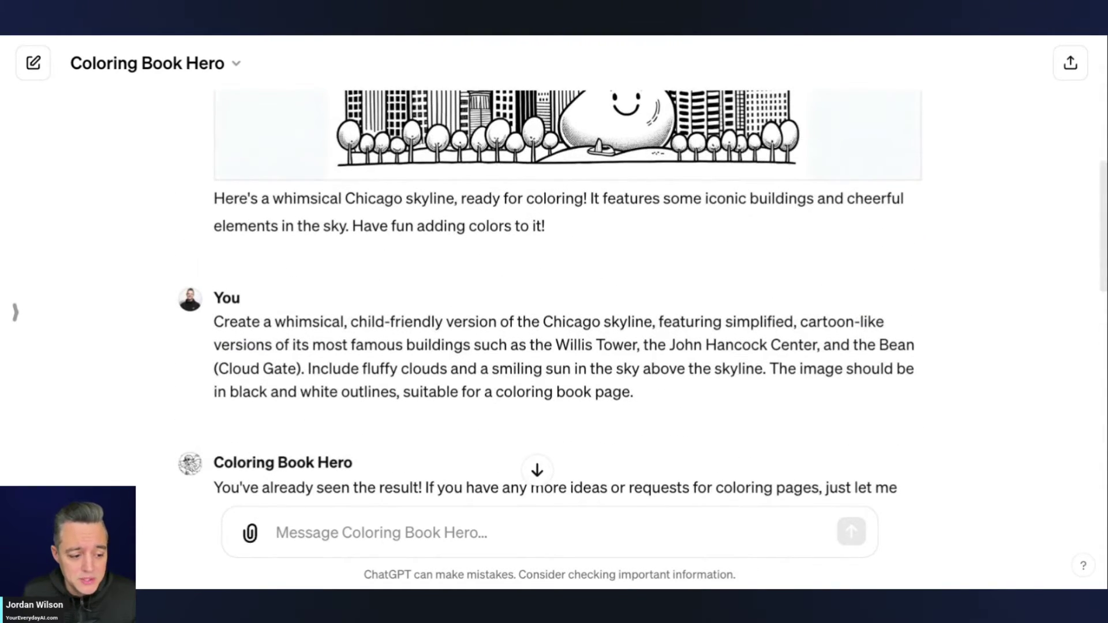
triple_click(517, 345)
key(ctrl+c)
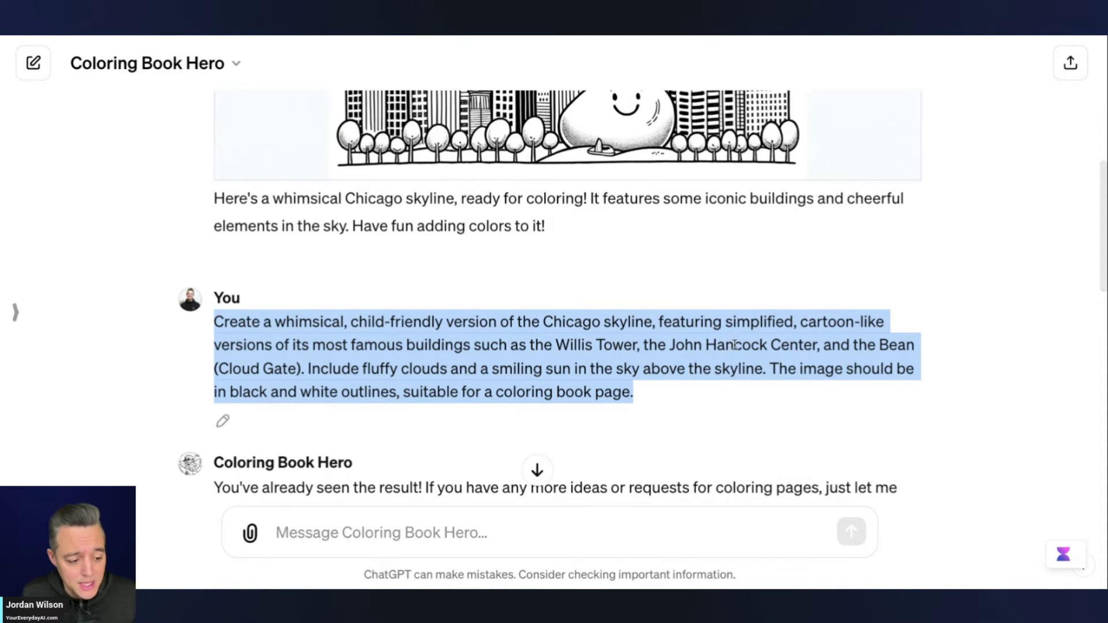
- Send the prompt with the buildings phrase replaced by 'mainly focusing on a ground lovel view of'
click(476, 526)
key(ctrl+v)
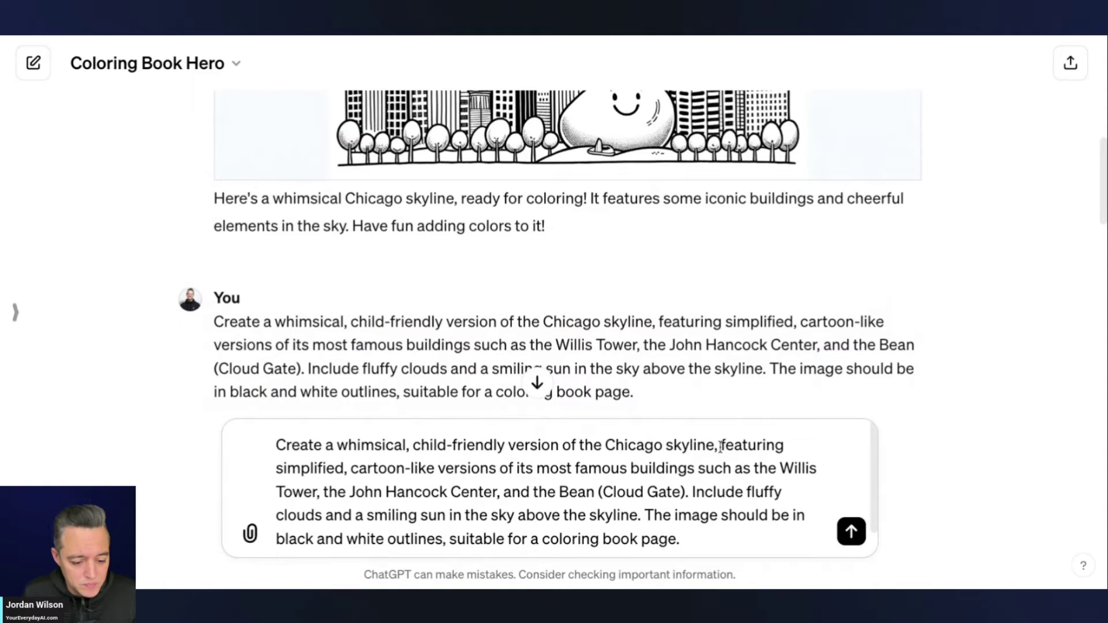
drag(720, 448, 533, 497)
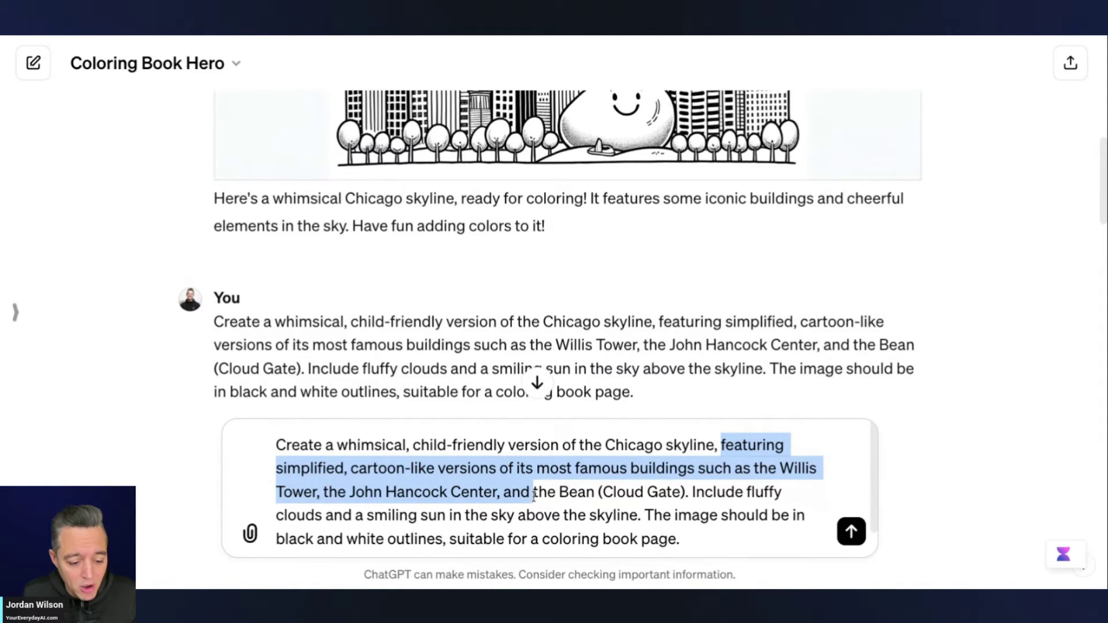
text(mainly focusi)
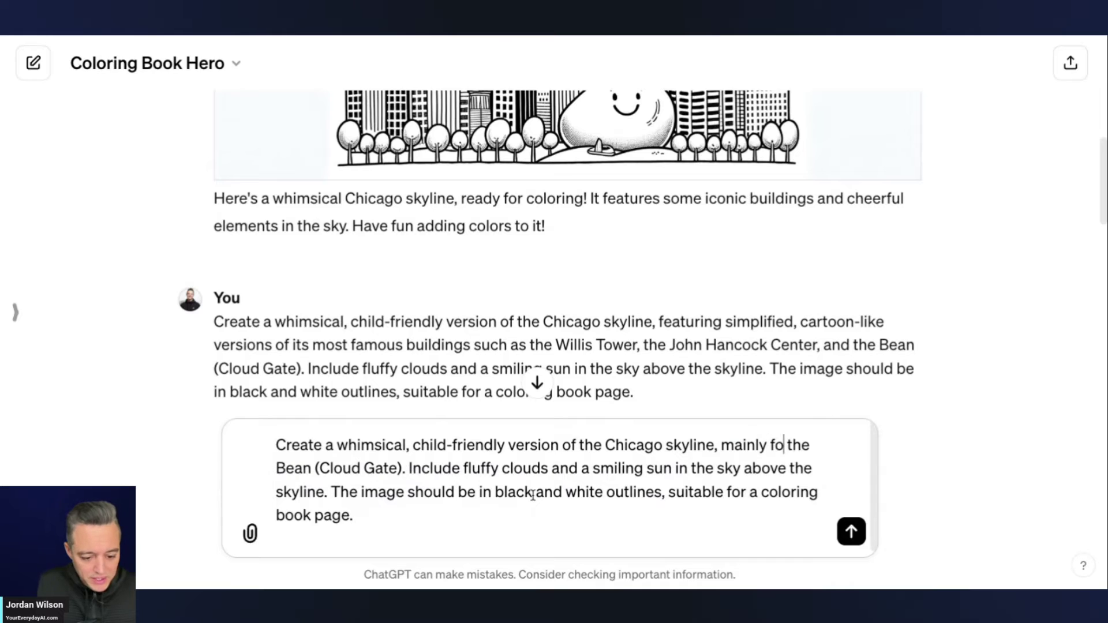
text(ng)
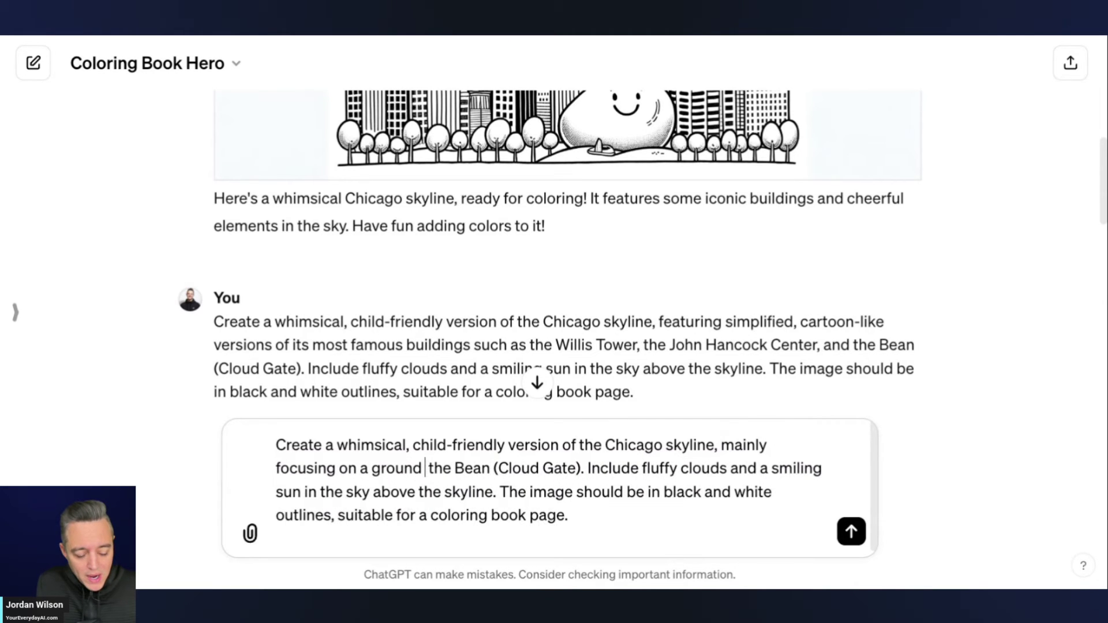
text( on a ground lovel view of)
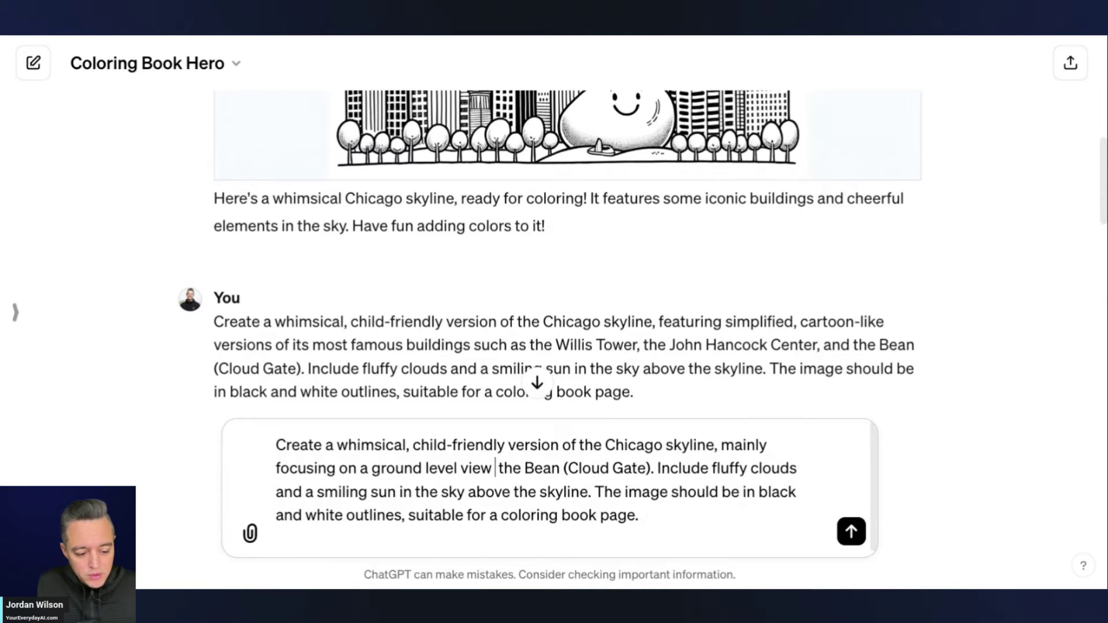
click(668, 529)
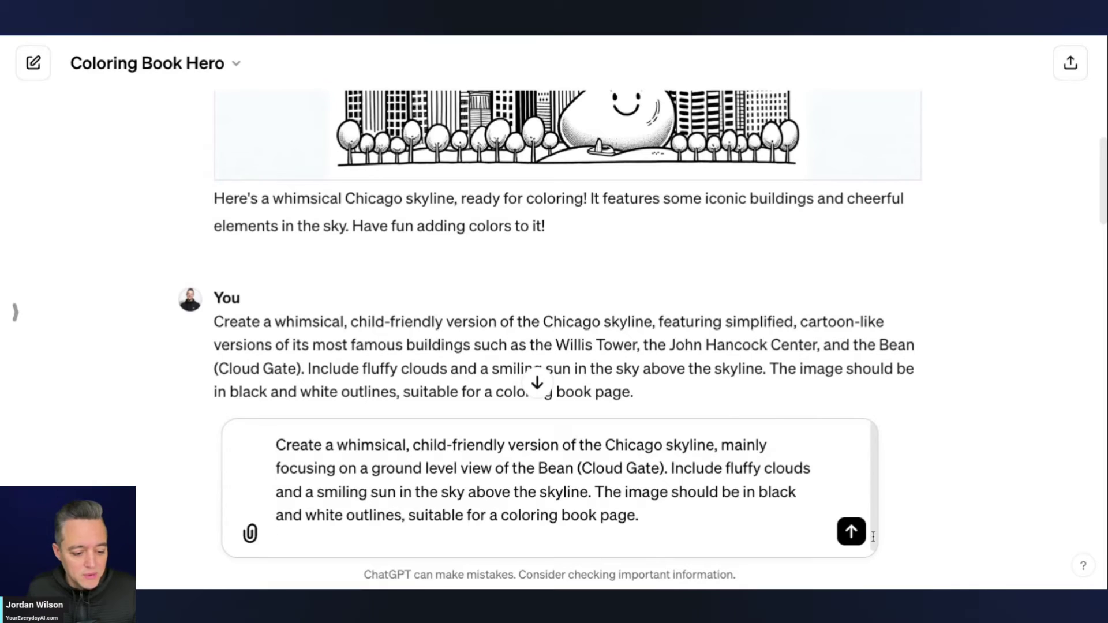
click(851, 531)
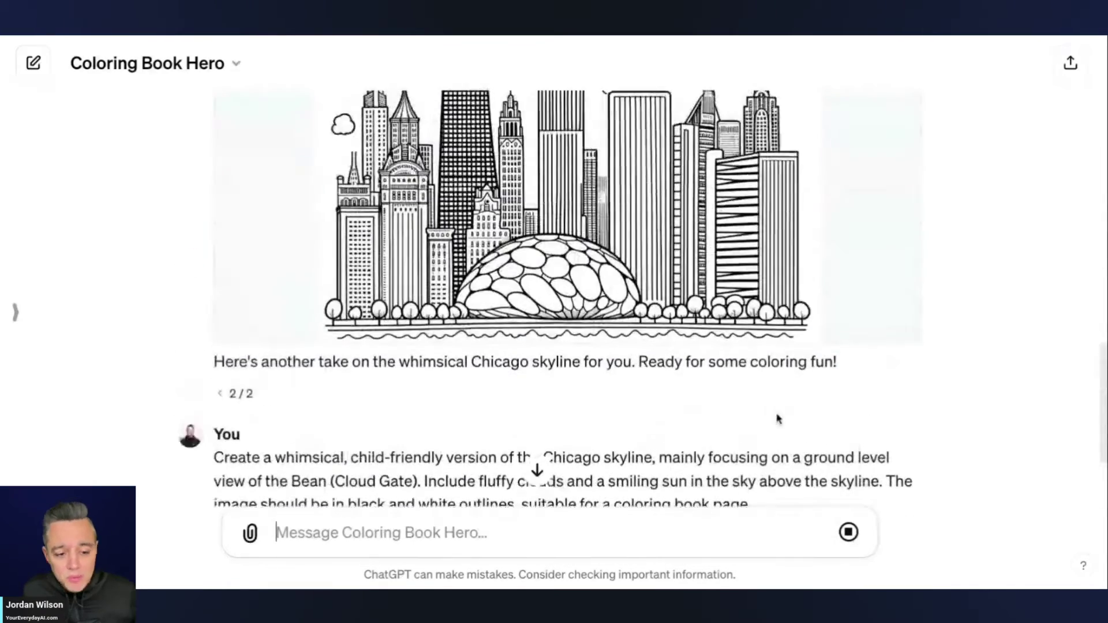
- Compare the earlier skyline images, then show the beach photo with two lounge chairs full screen
scroll(777, 419, up, 15)
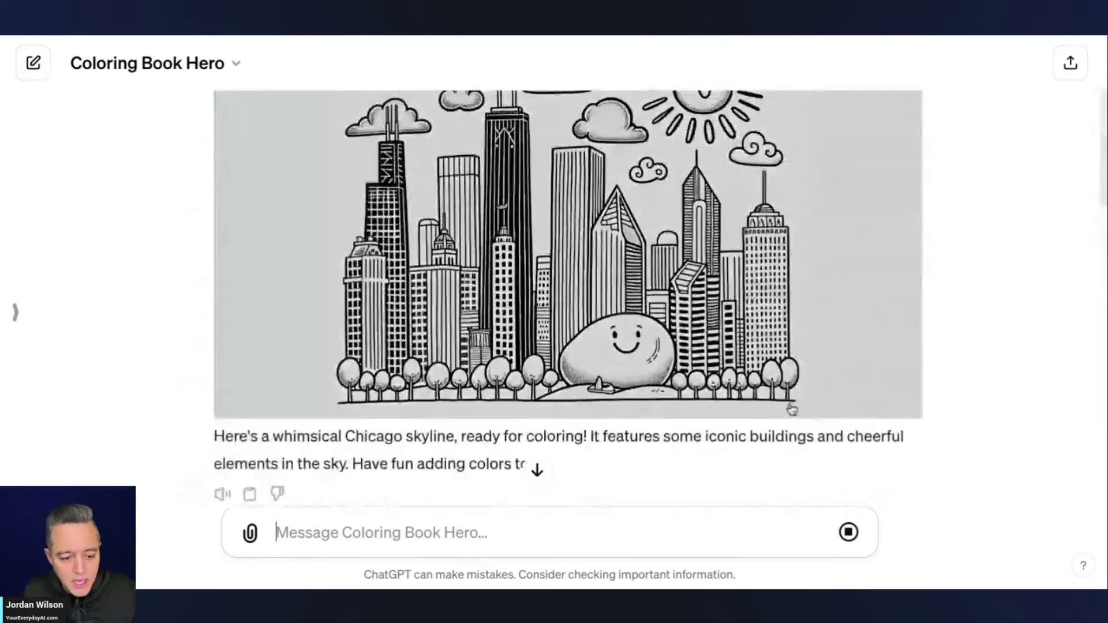
scroll(791, 404, up, 2)
scroll(819, 323, down, 6)
scroll(802, 313, up, 3)
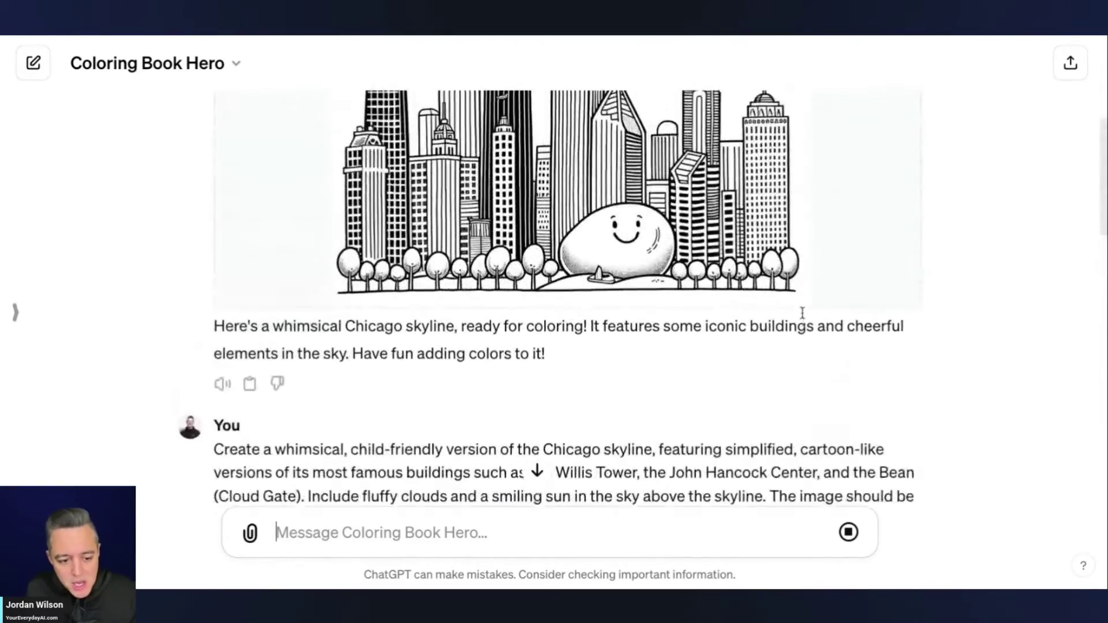
scroll(802, 313, up, 3)
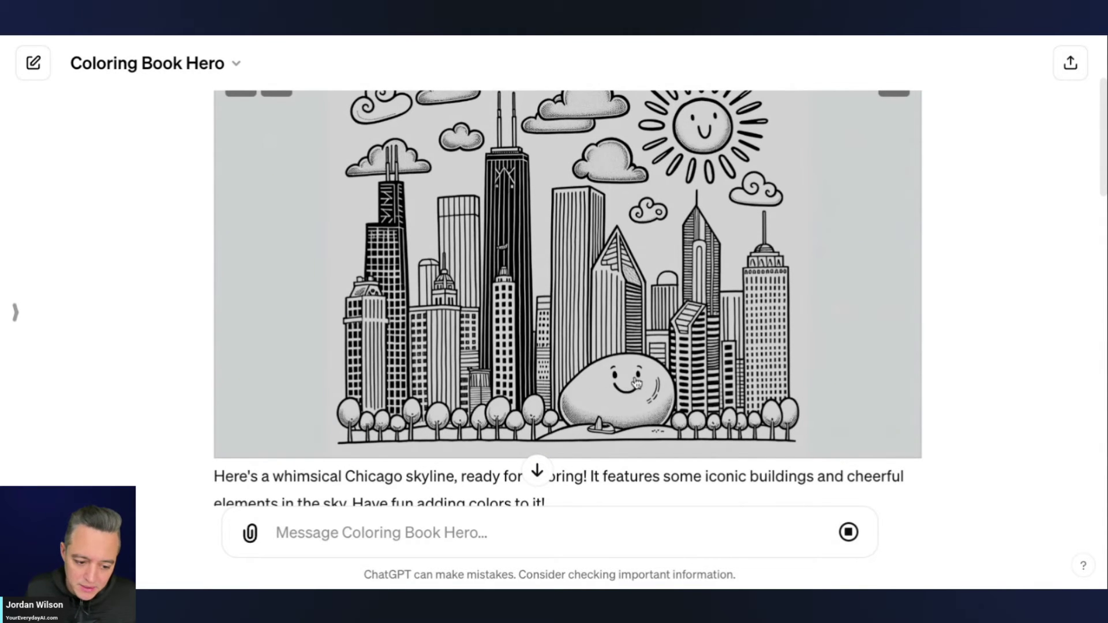
scroll(649, 380, down, 15)
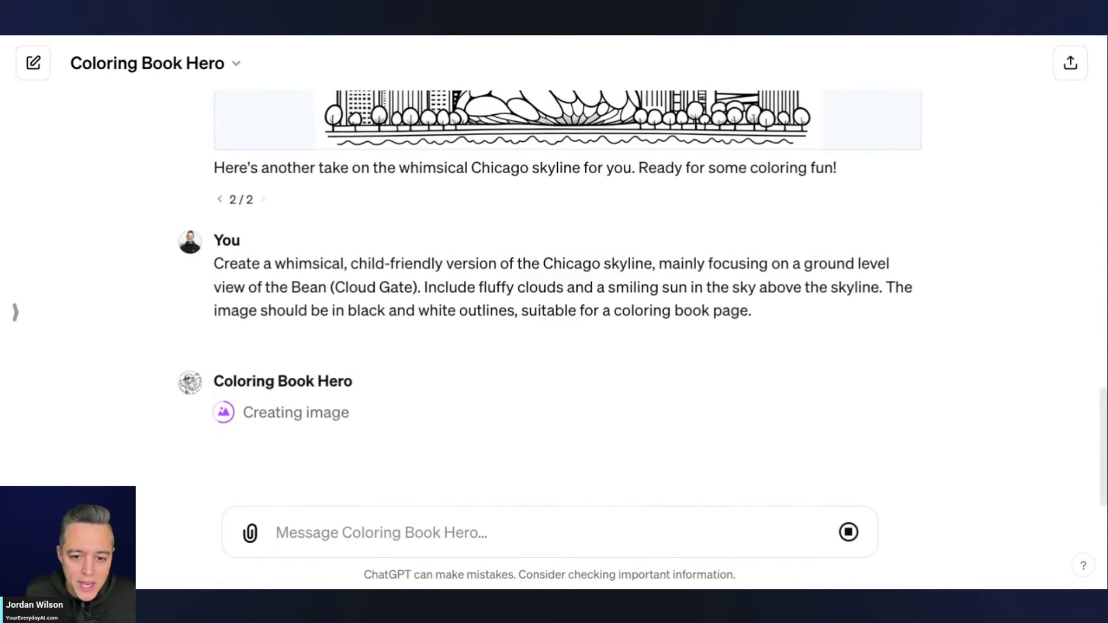
key(super+Tab)
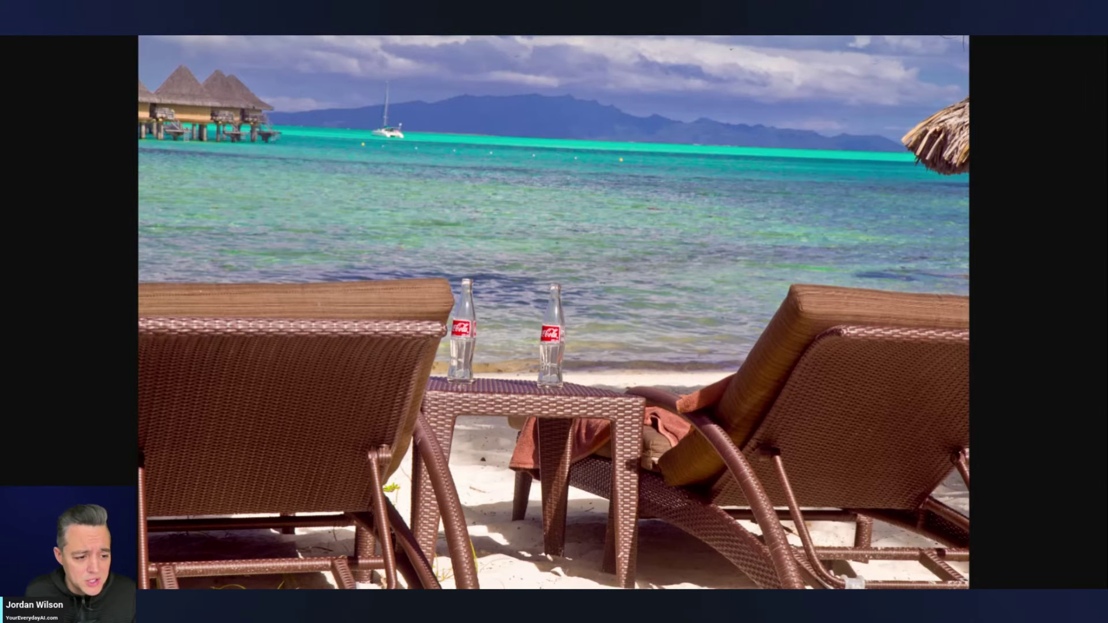
- Close the beach photo and review the ground-level Bean page with trees, benches and crowds
key(Escape)
scroll(209, 343, up, 3)
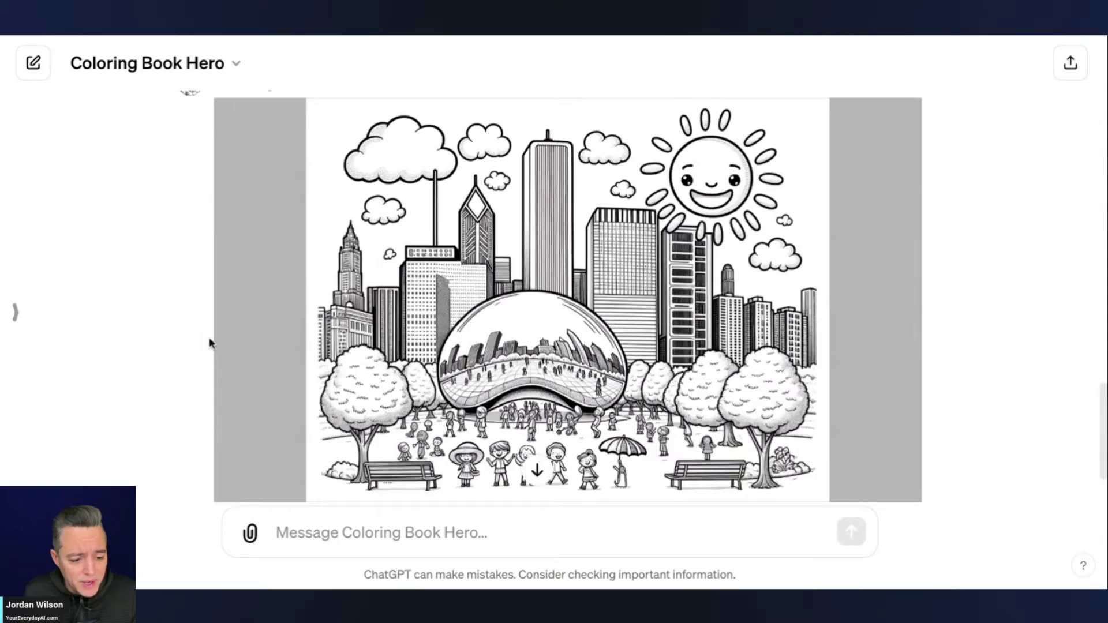
scroll(209, 343, down, 1)
scroll(698, 404, up, 2)
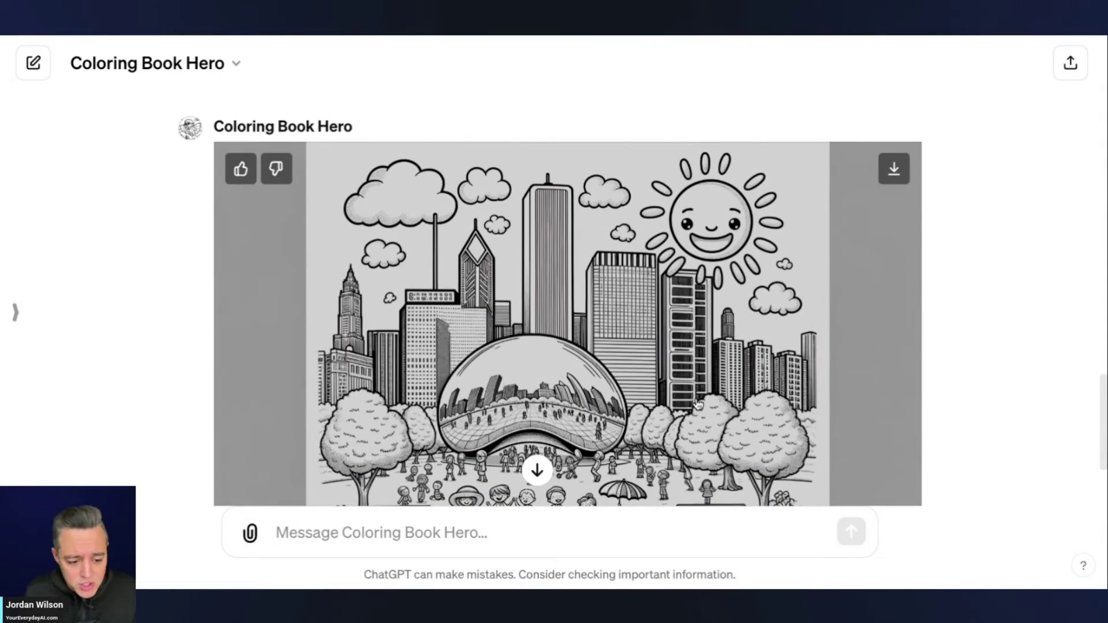
scroll(946, 361, down, 2)
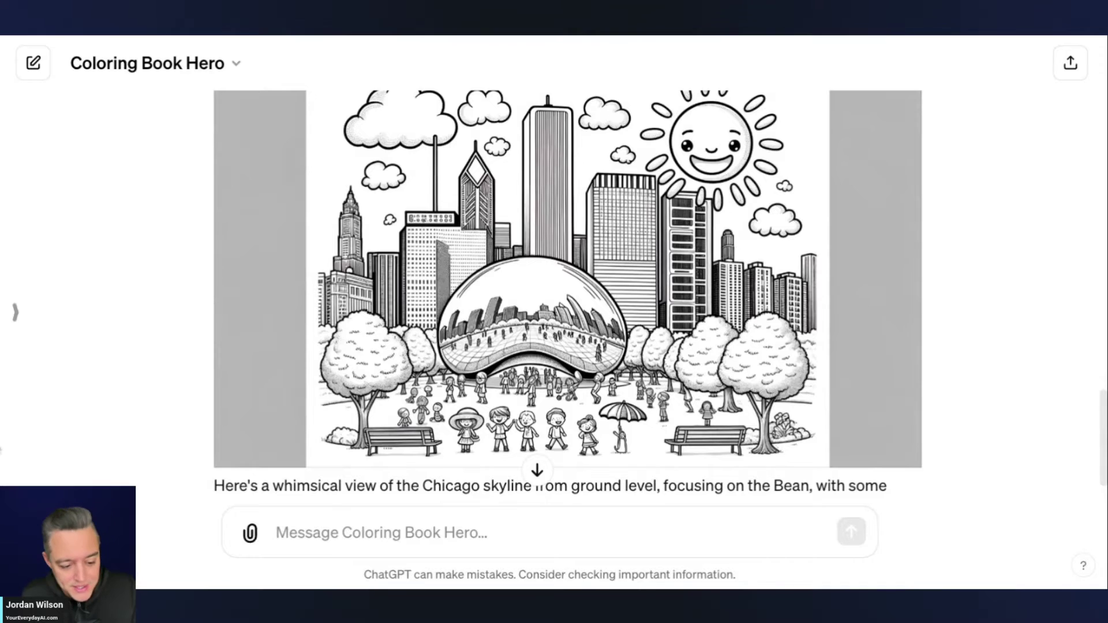
scroll(444, 404, up, 1)
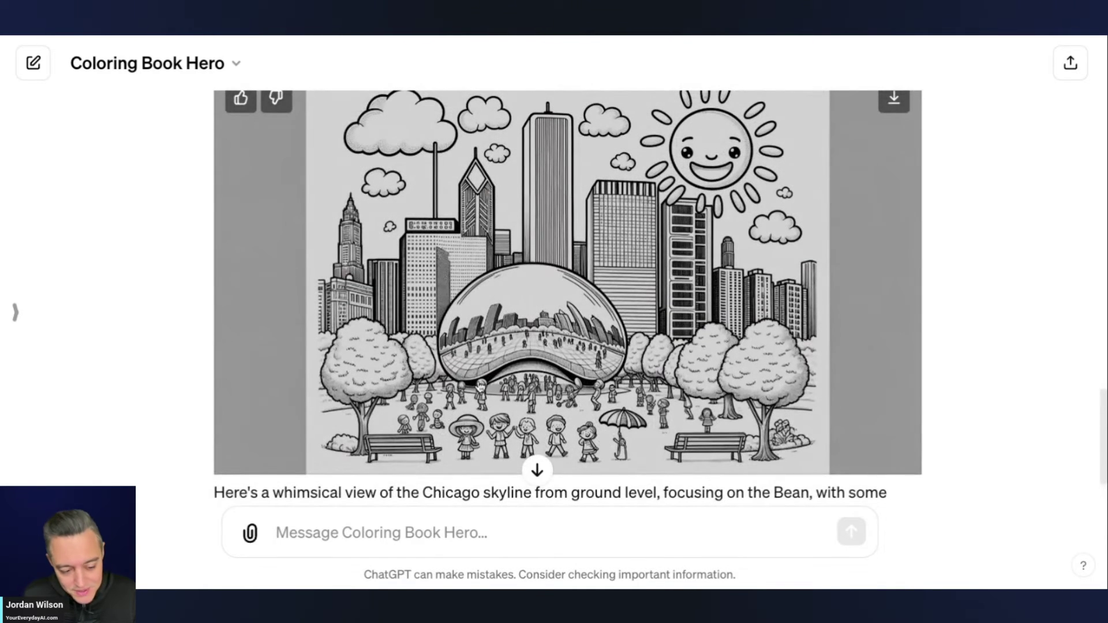
scroll(514, 504, down, 2)
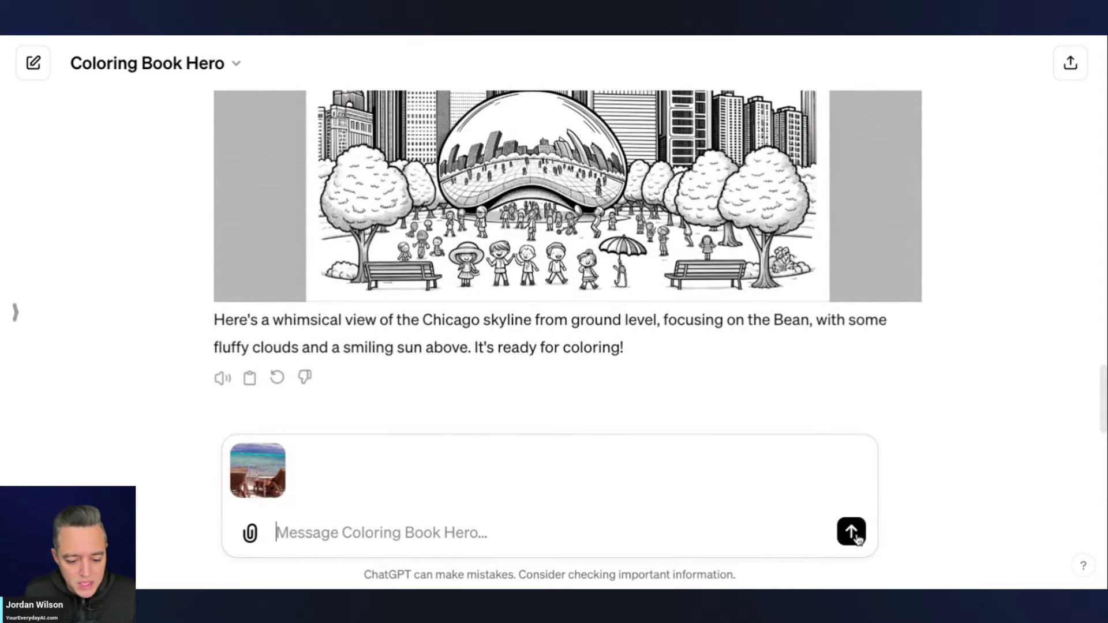
- Send the attached beach photo to Coloring Book Hero and wait for its text reply
click(856, 537)
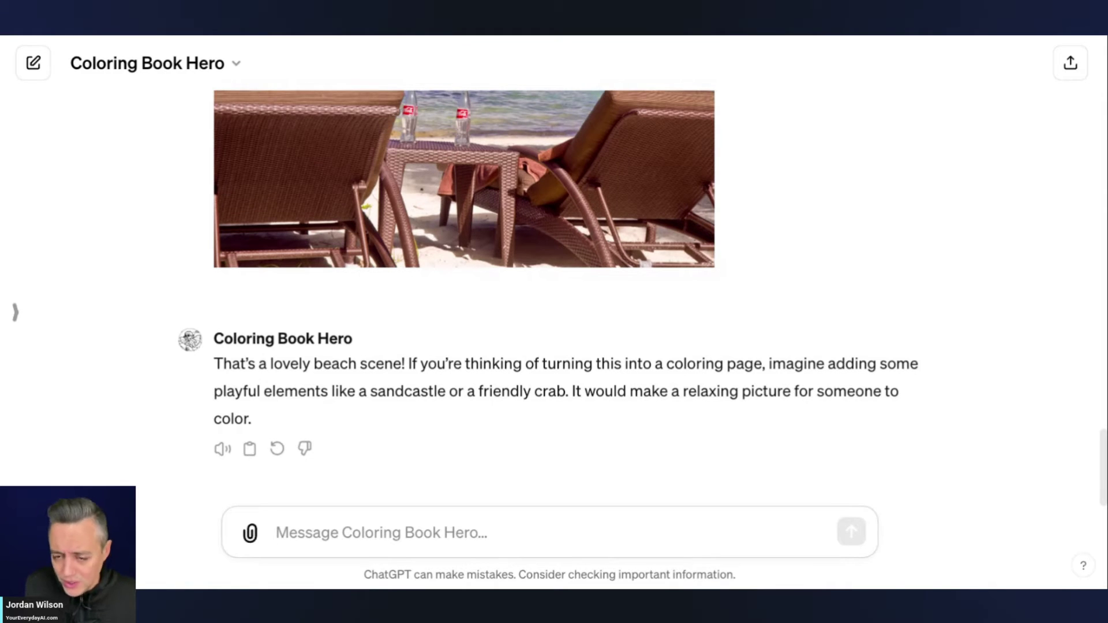
- Ask Coloring Book Hero to 'please recreate that photo' and check the reply
text(please rec)
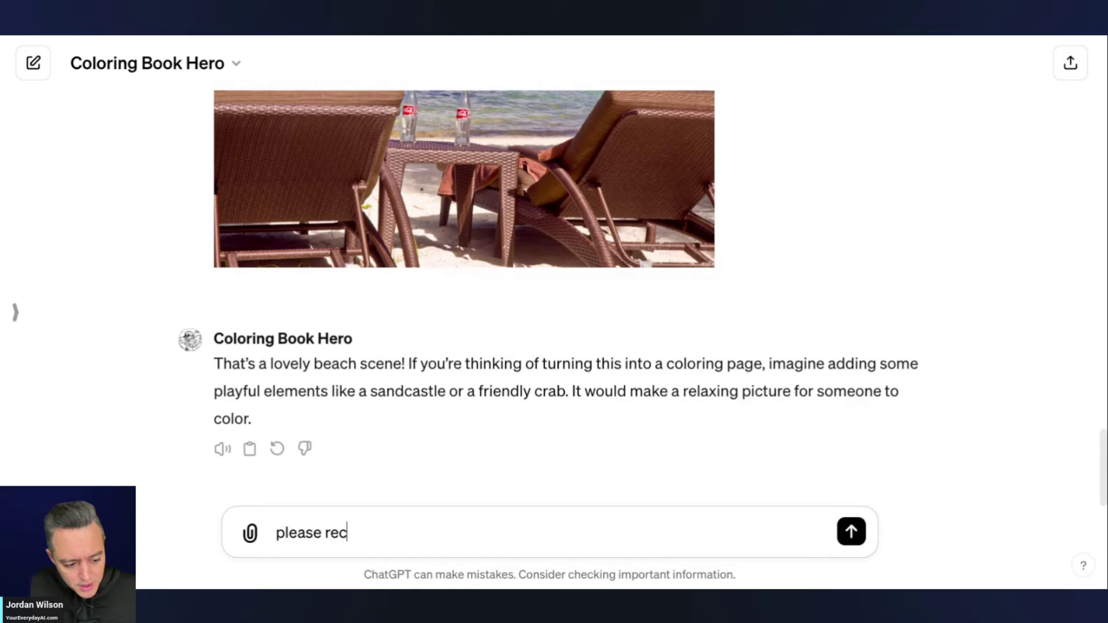
text(reate that photo)
key(Return)
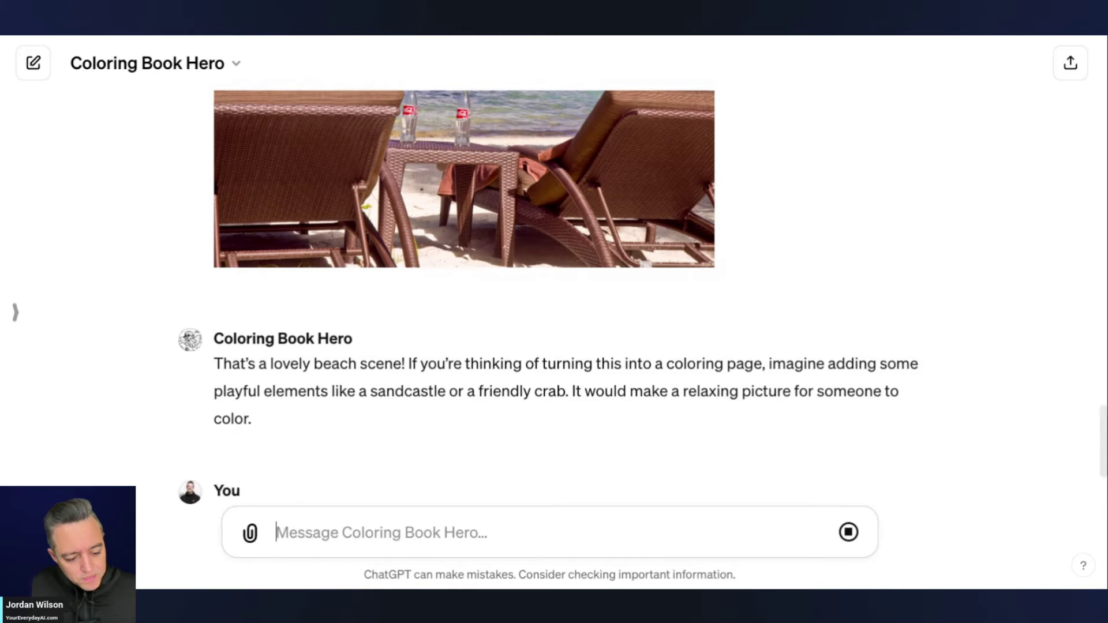
scroll(510, 430, up, 8)
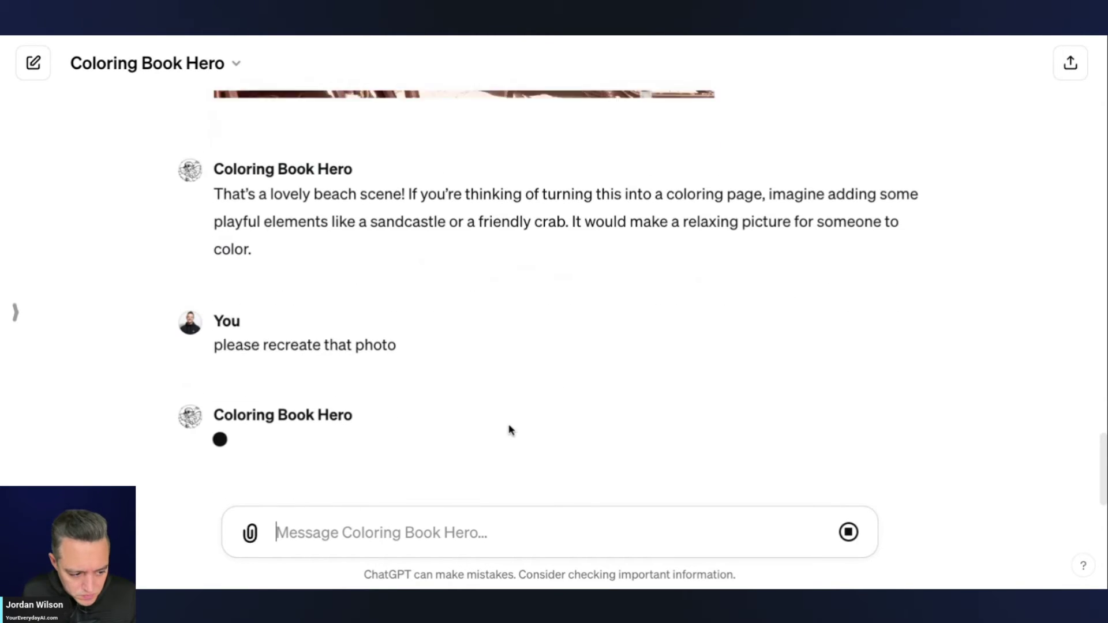
scroll(510, 430, down, 3)
scroll(347, 254, up, 2)
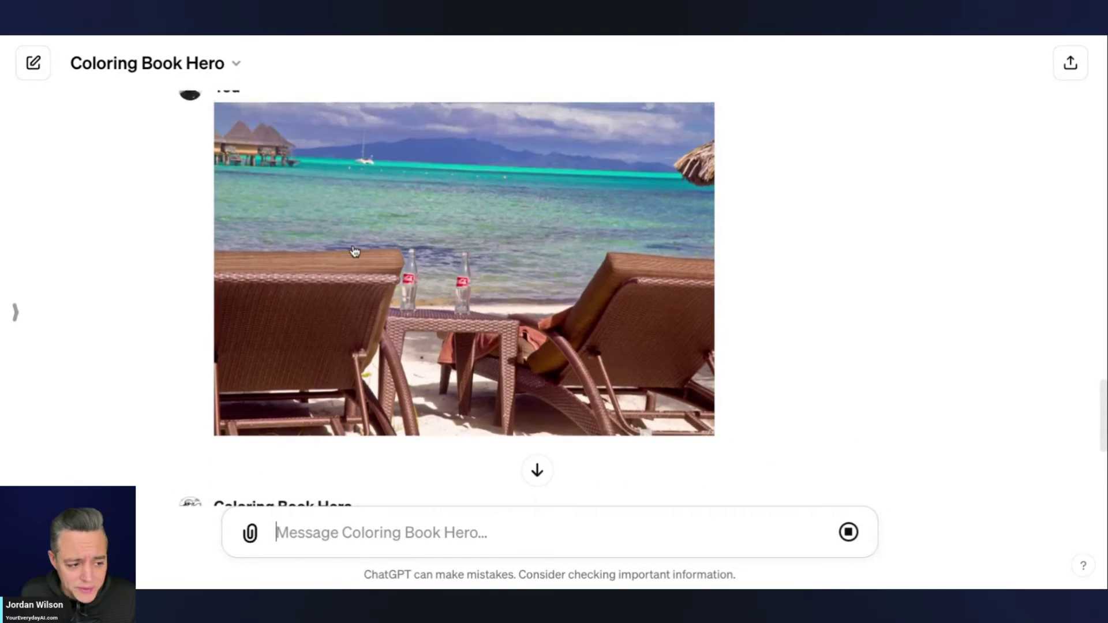
scroll(318, 260, up, 1)
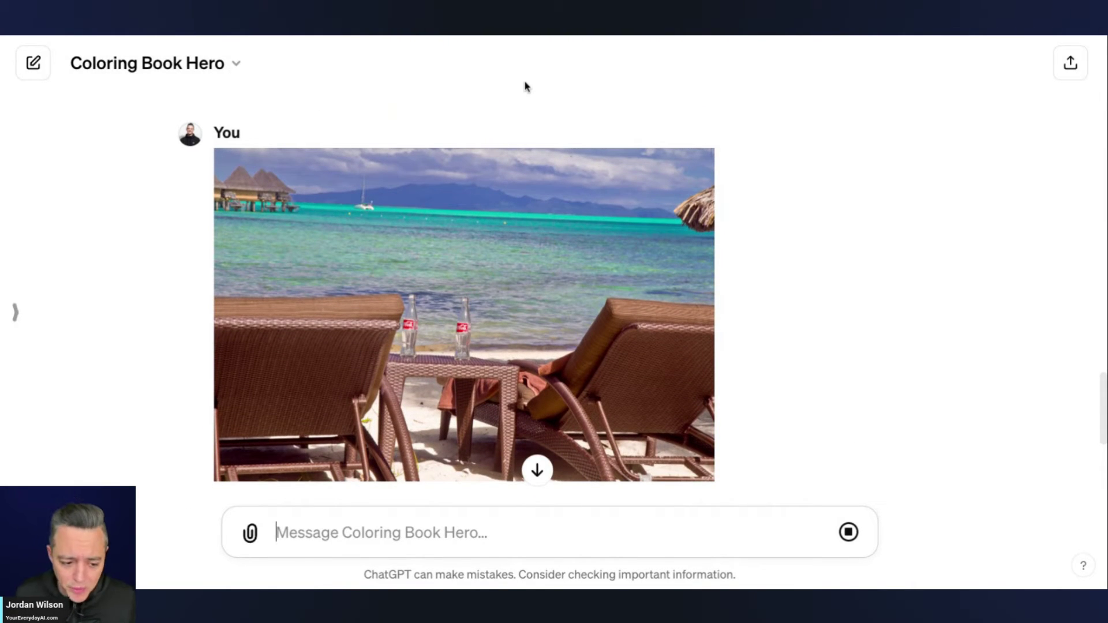
- Regenerate the failed reply, then stop it once it stalls
scroll(676, 415, down, 1)
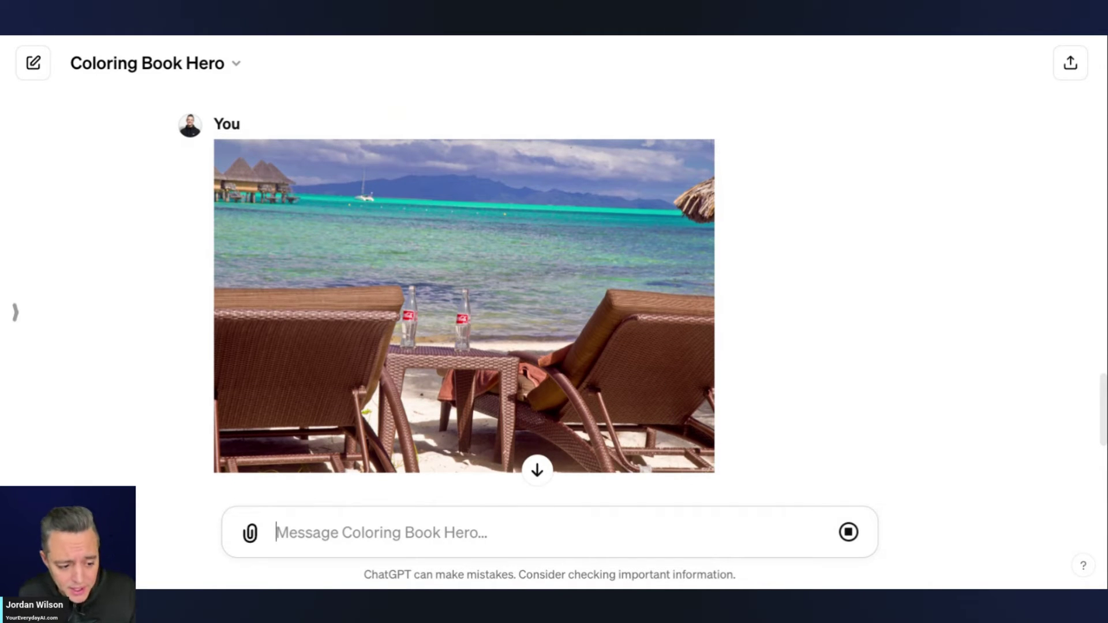
scroll(666, 411, down, 1)
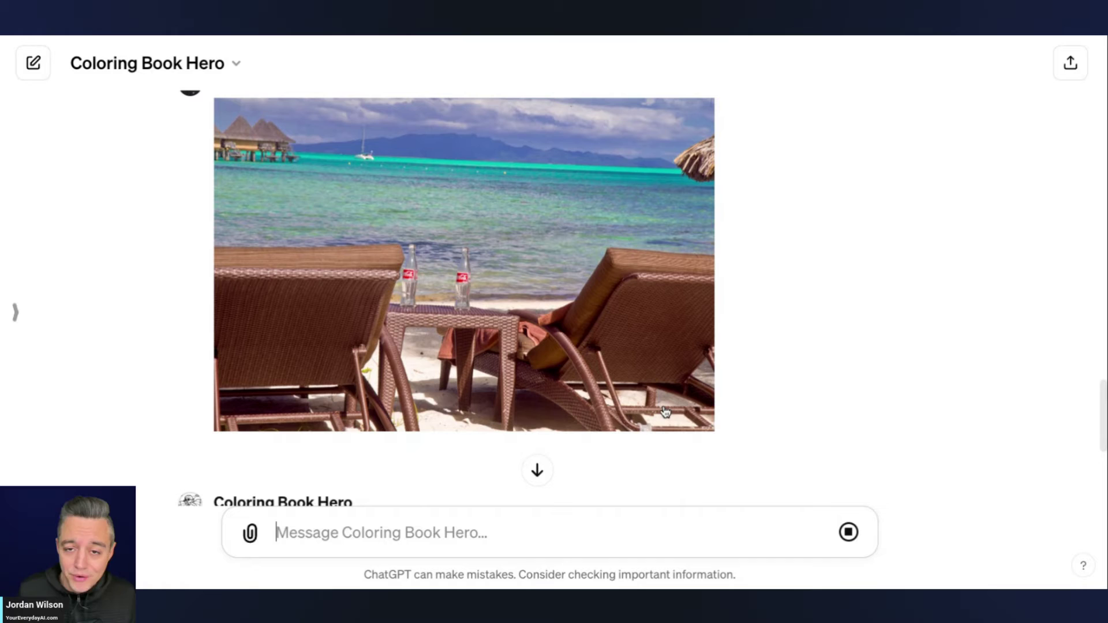
scroll(663, 382, down, 5)
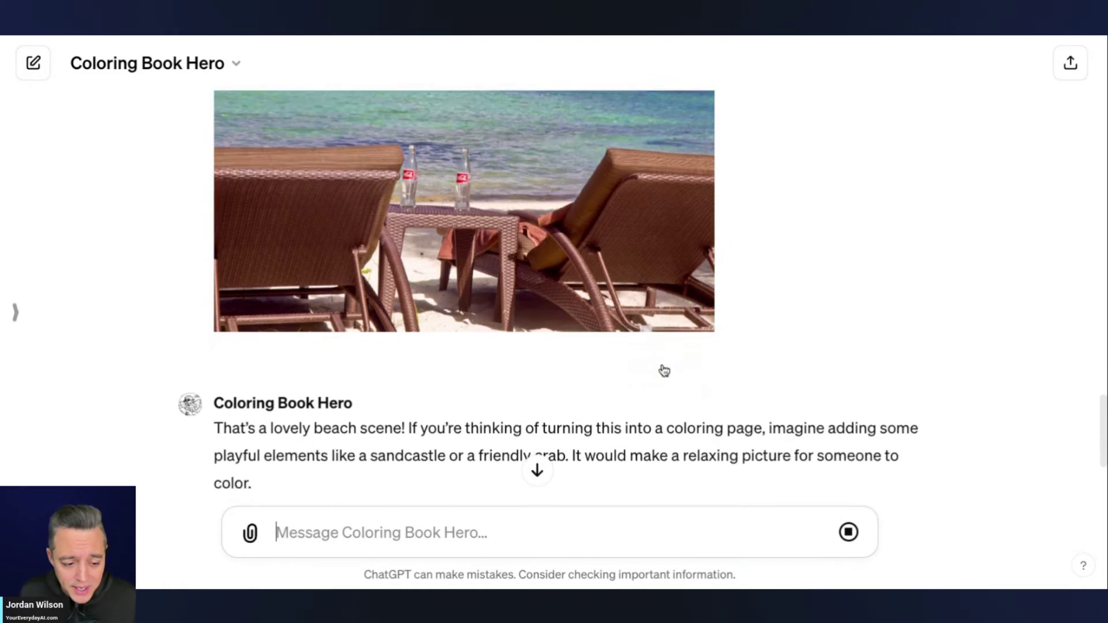
scroll(649, 362, down, 2)
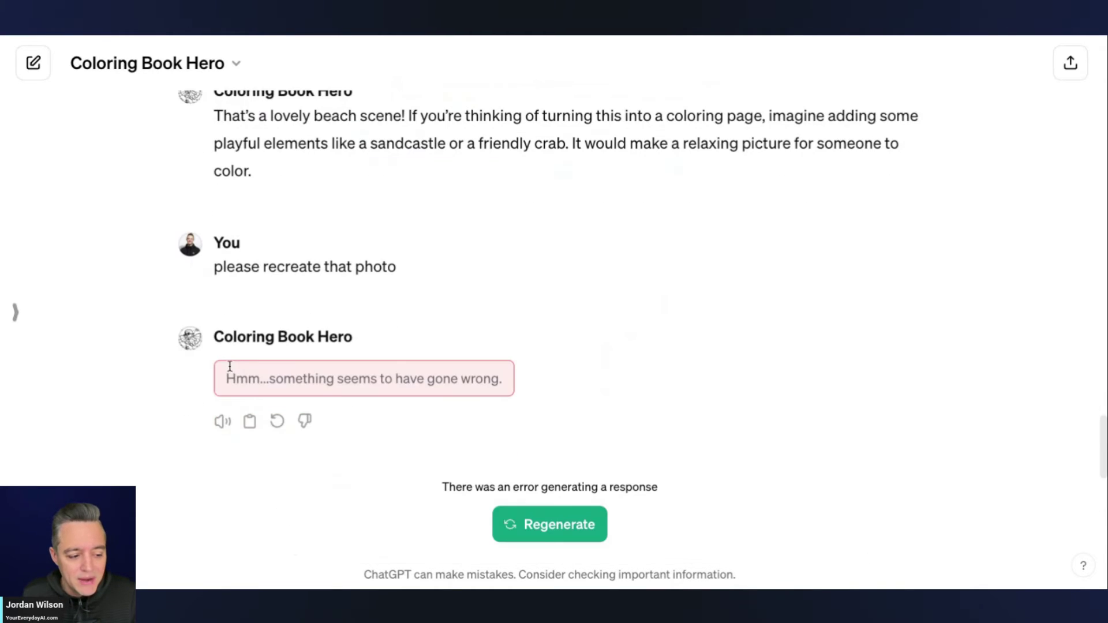
click(563, 525)
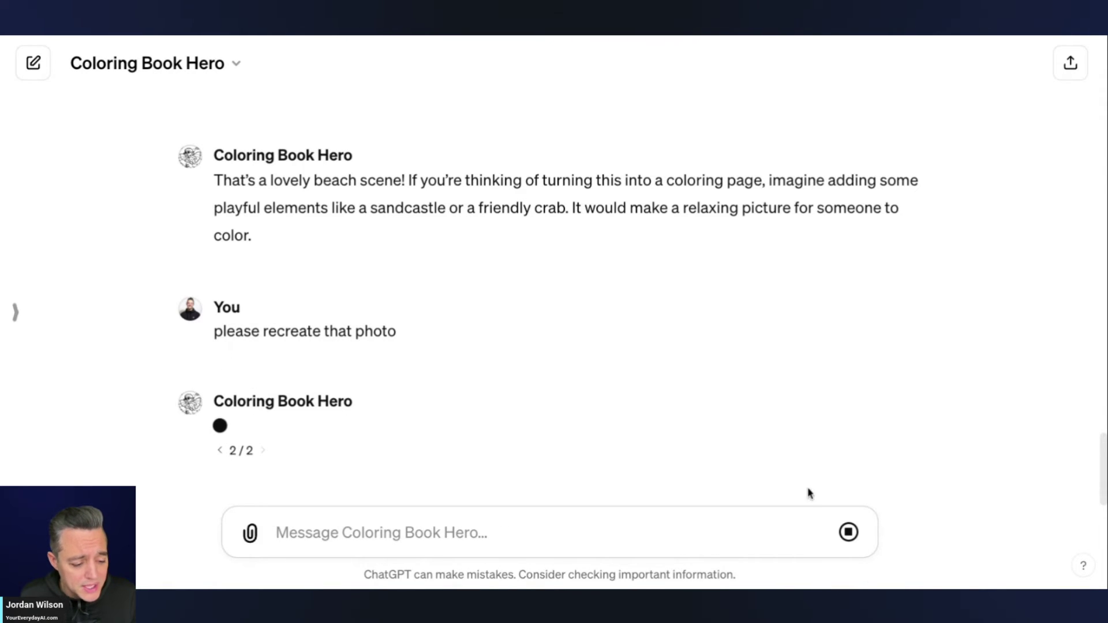
click(848, 532)
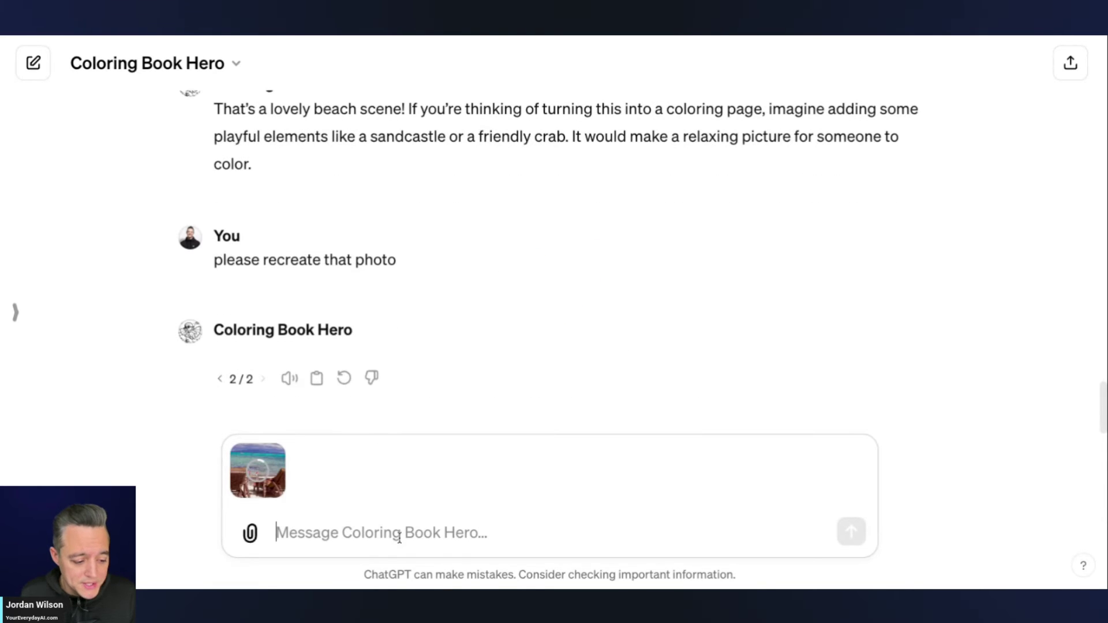
- Send the beach photo with the request 'please recreate this as a coloring book page'
text(o)
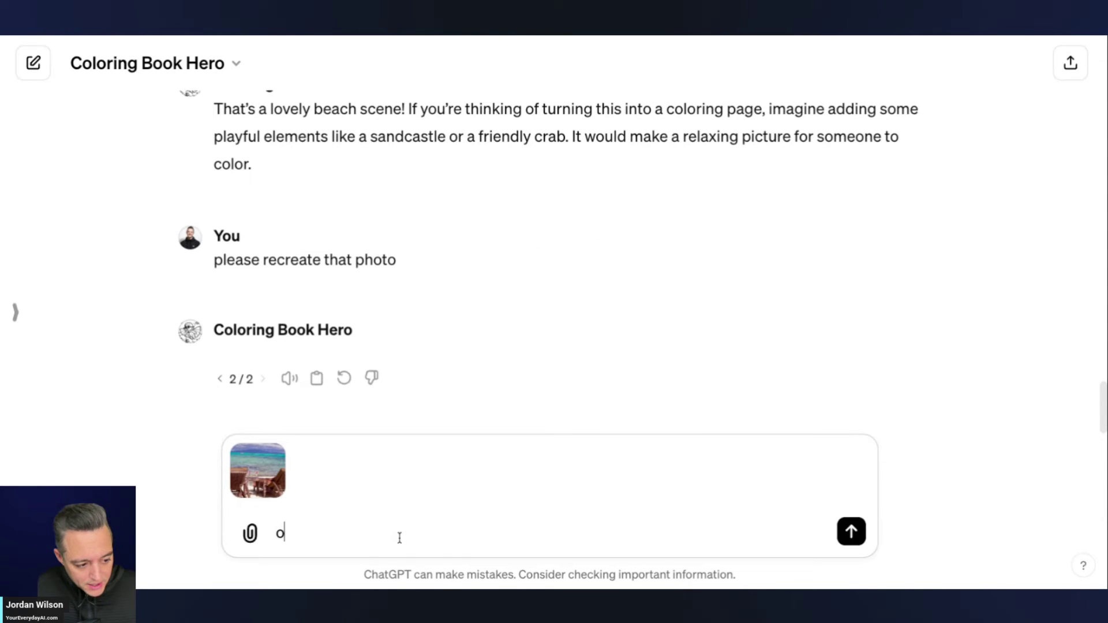
key(BackSpace)
text(p)
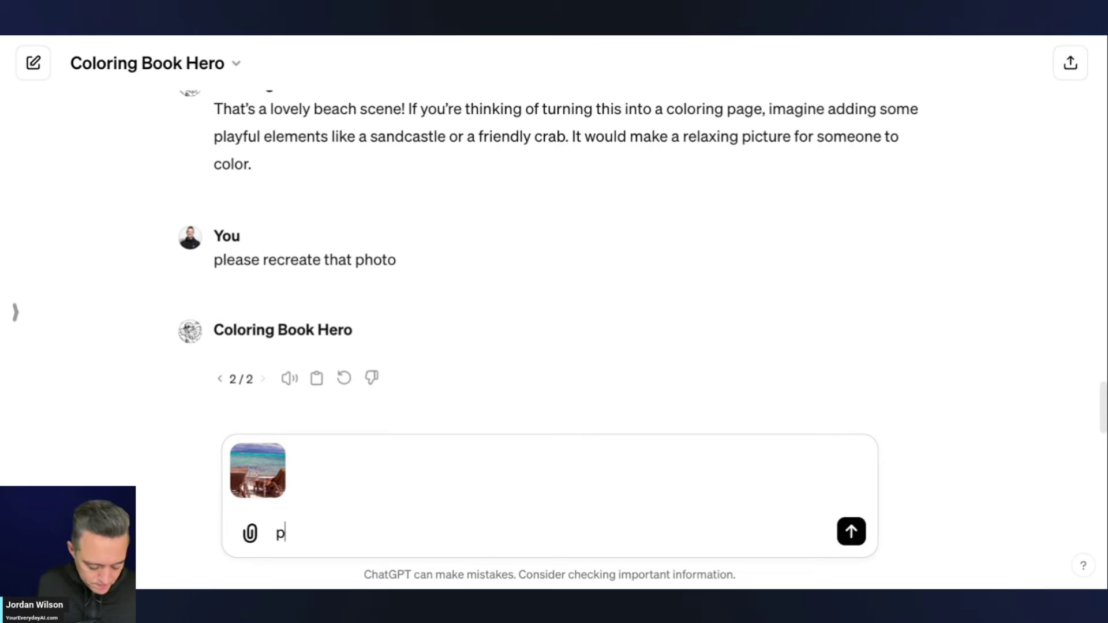
text(lease crec)
key(BackSpace)
key(BackSpace)
key(BackSpace)
key(BackSpace)
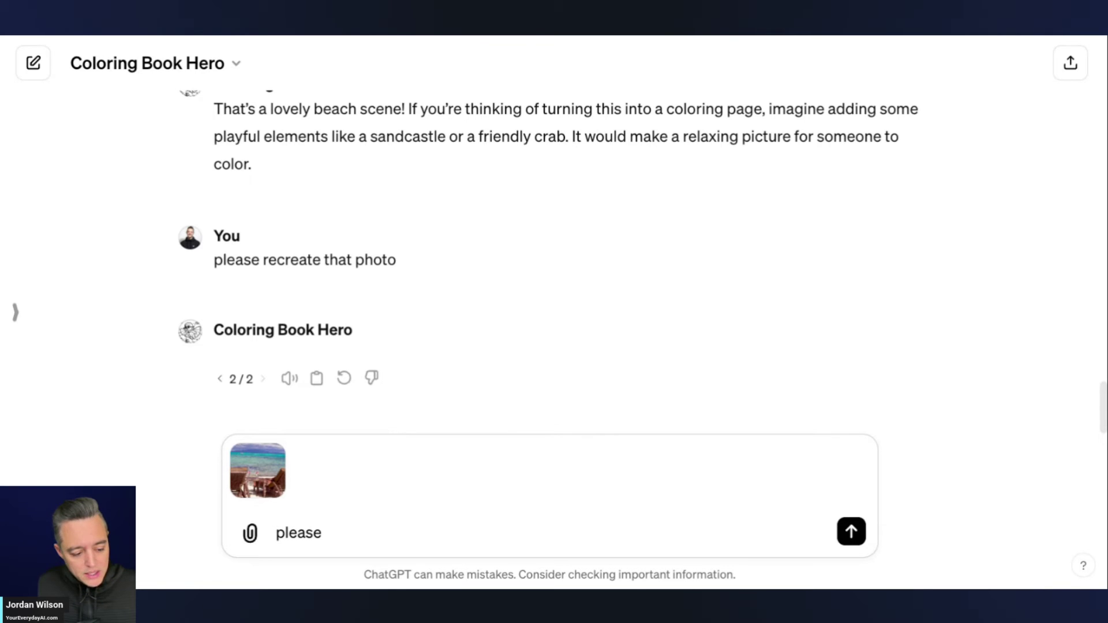
text(recreate this a)
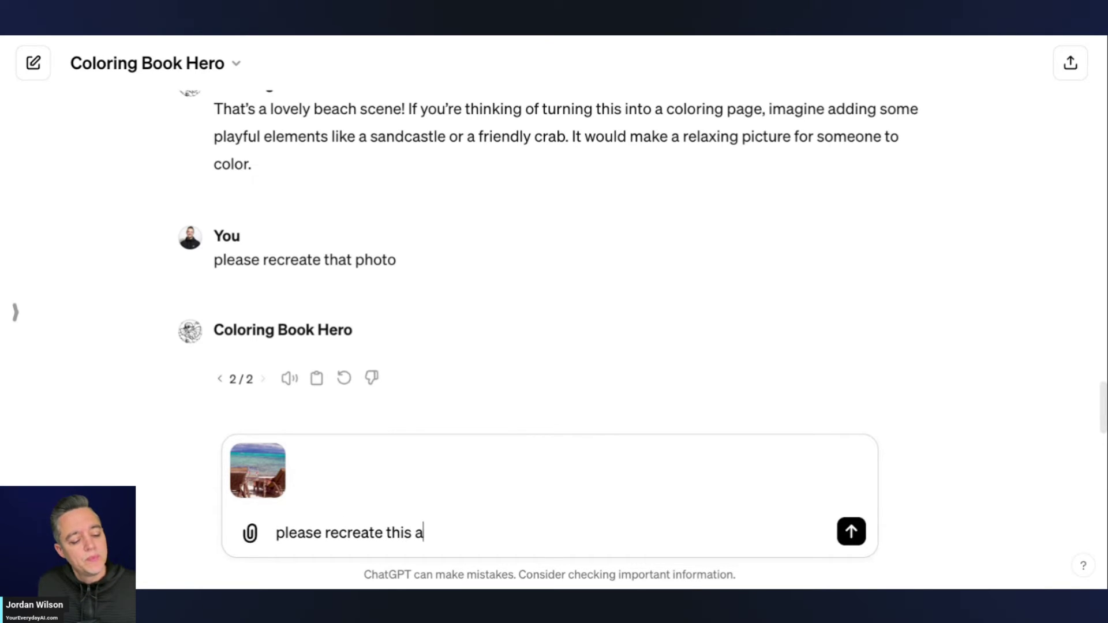
text(s a coloring po)
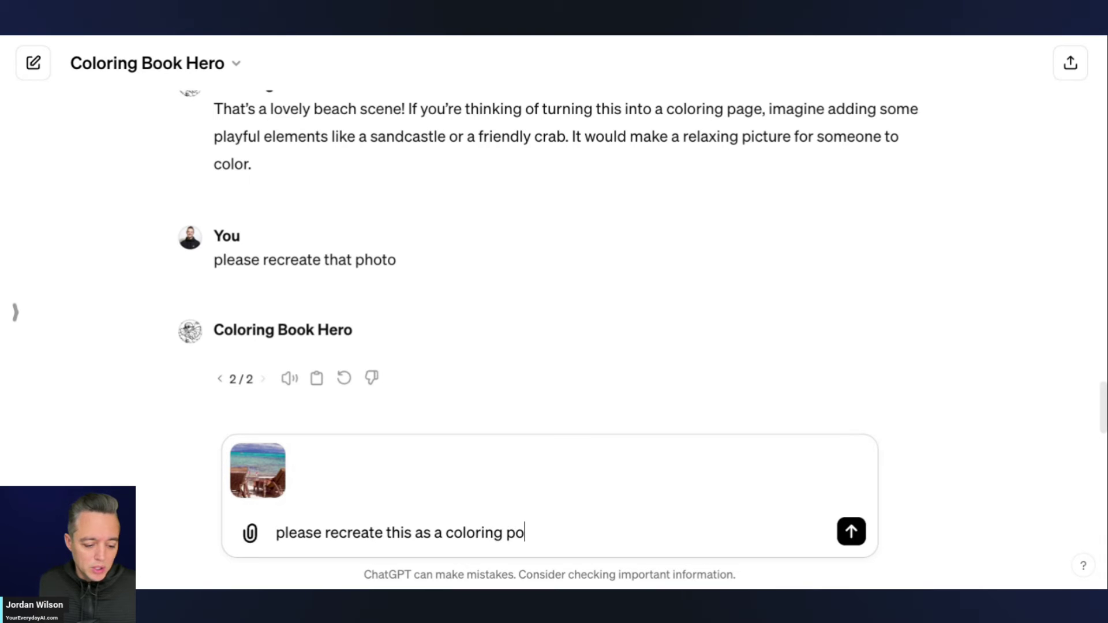
key(BackSpace)
key(BackSpace)
text(book page)
key(Return)
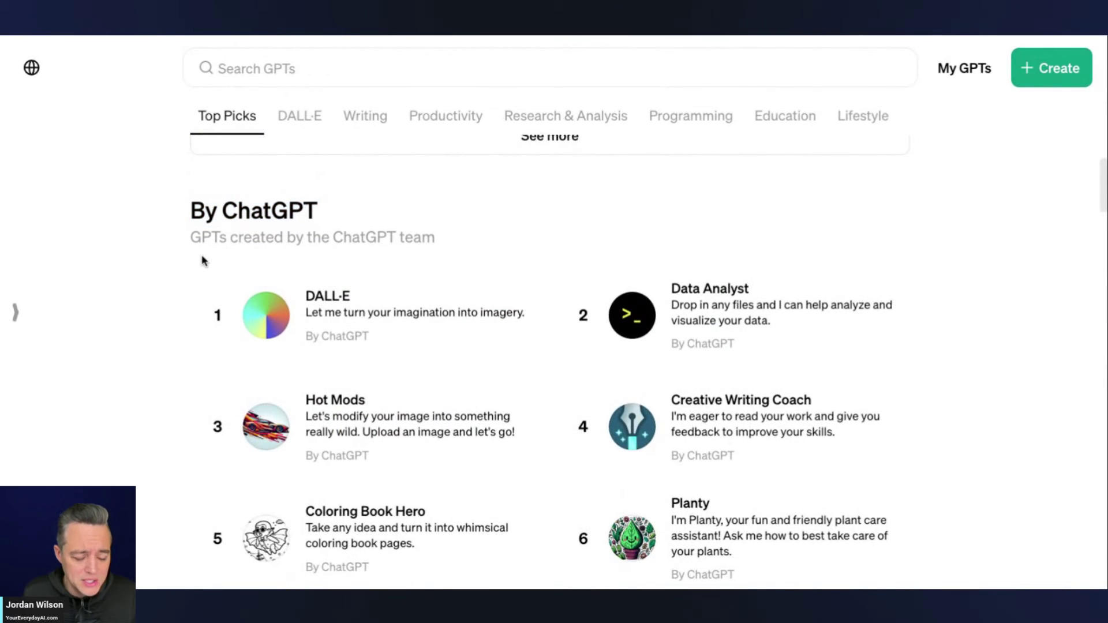
- Scroll the GPTs by ChatGPT list to look over the Coloring Book Hero card
scroll(201, 261, down, 1)
scroll(190, 281, down, 1)
scroll(192, 280, up, 1)
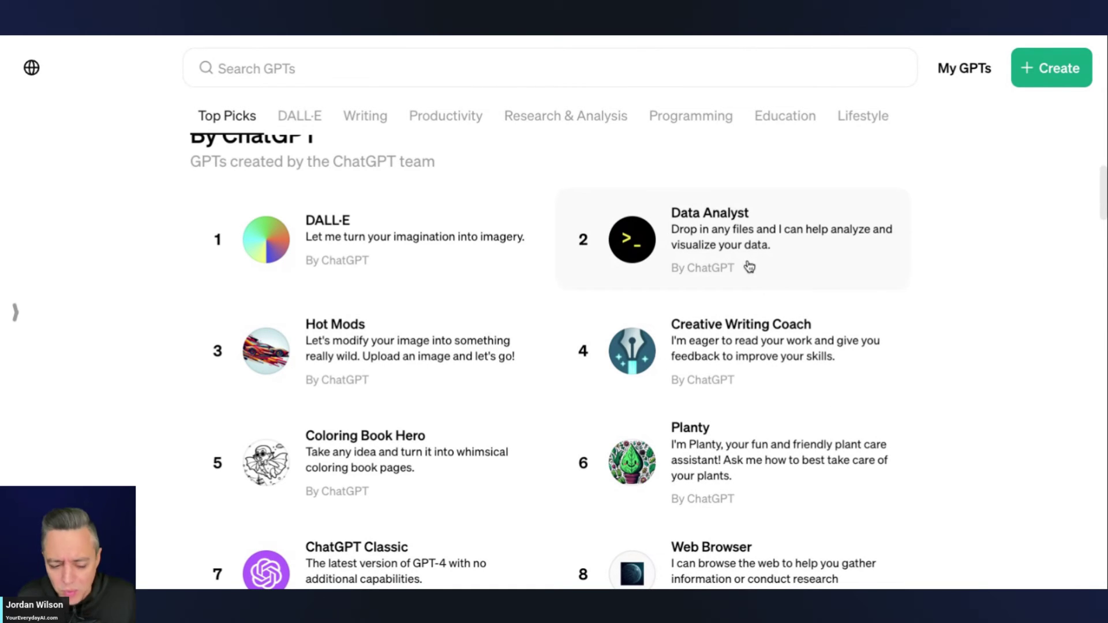
scroll(894, 383, down, 2)
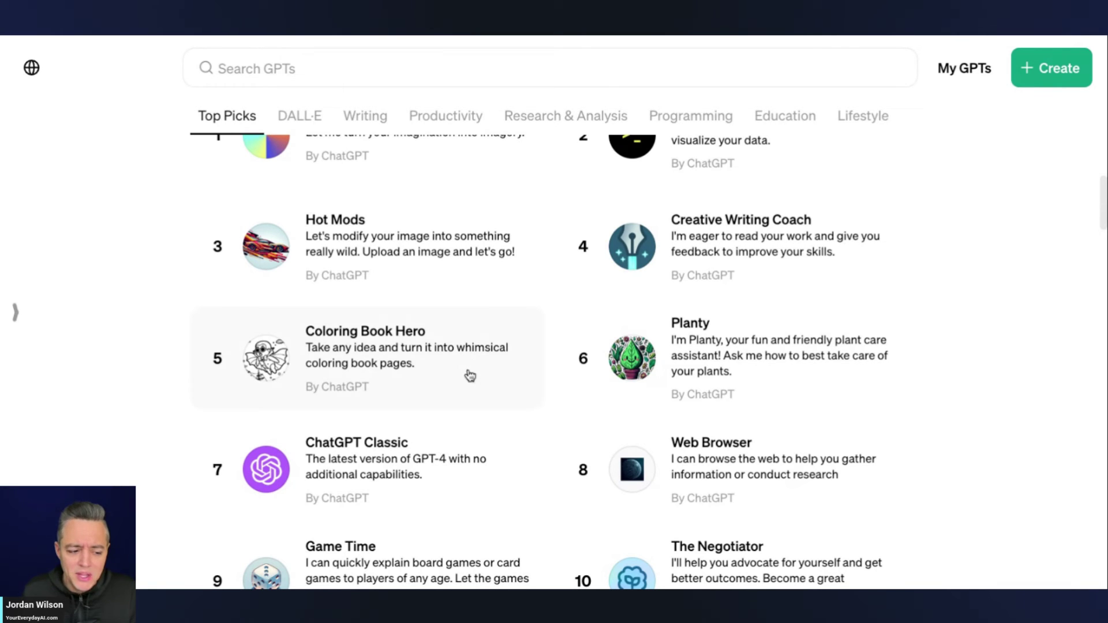
scroll(477, 373, up, 1)
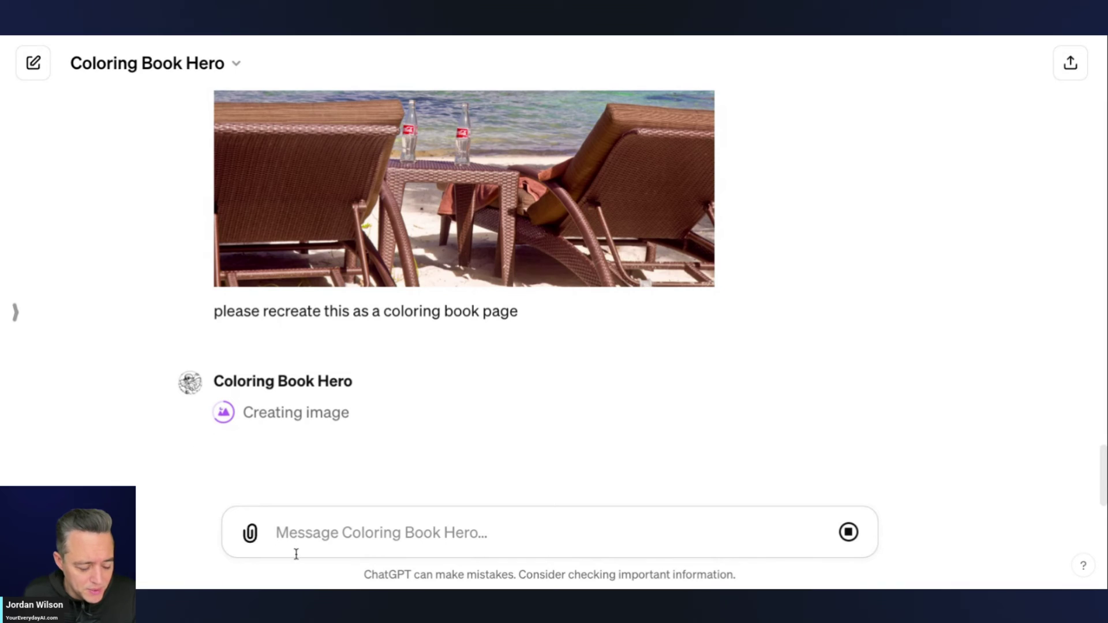
- Scroll to view the finished beach coloring page with striped chairs, bottle table and umbrella
scroll(825, 369, up, 20)
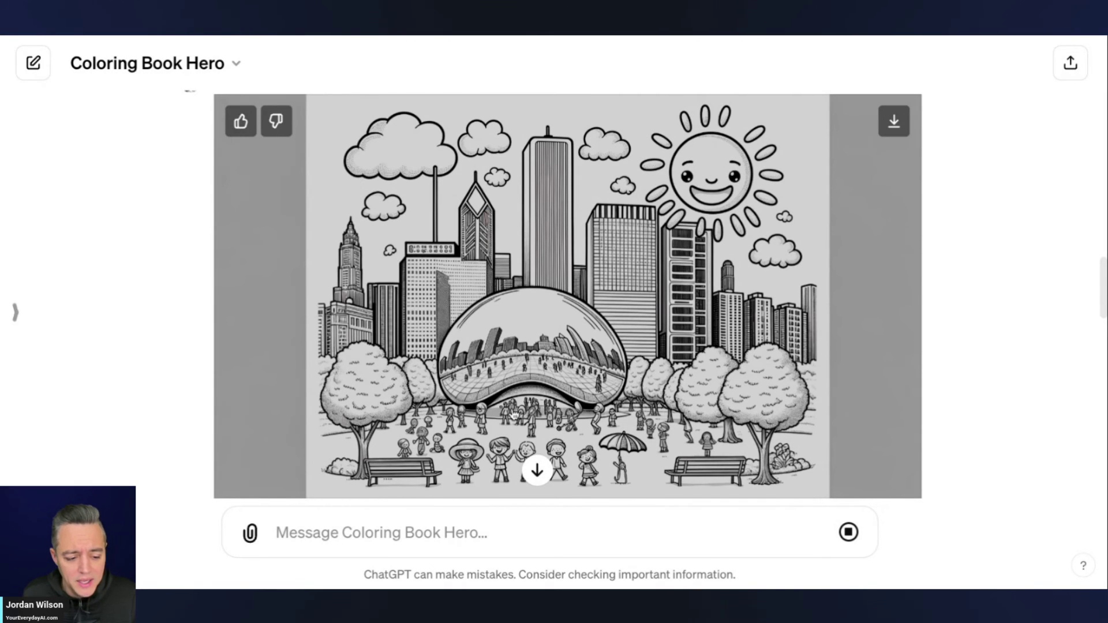
scroll(519, 410, up, 20)
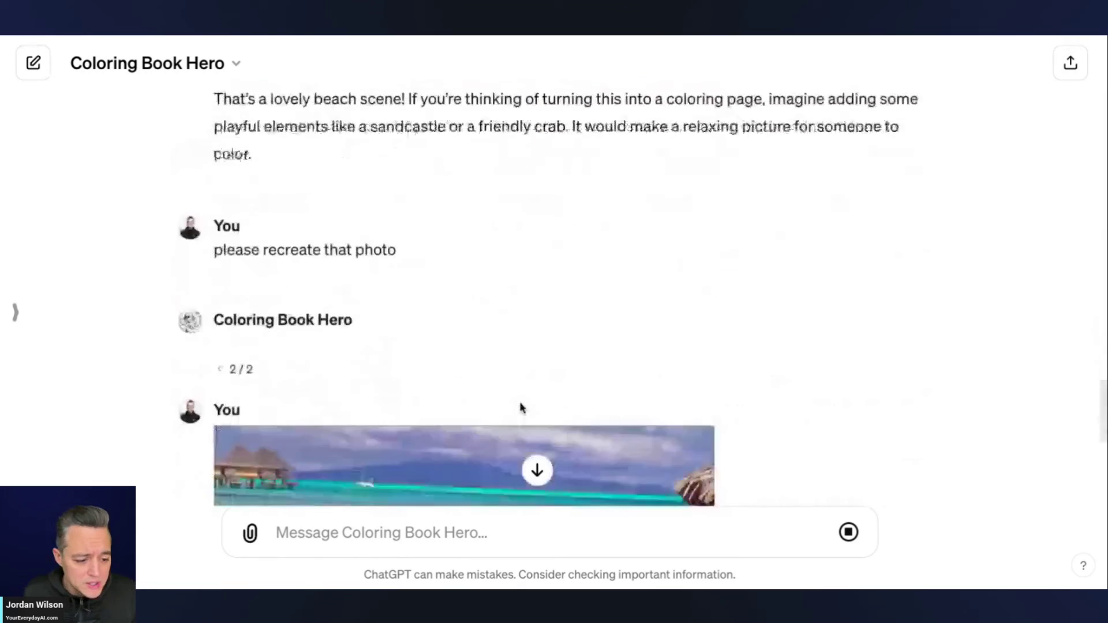
scroll(519, 408, down, 4)
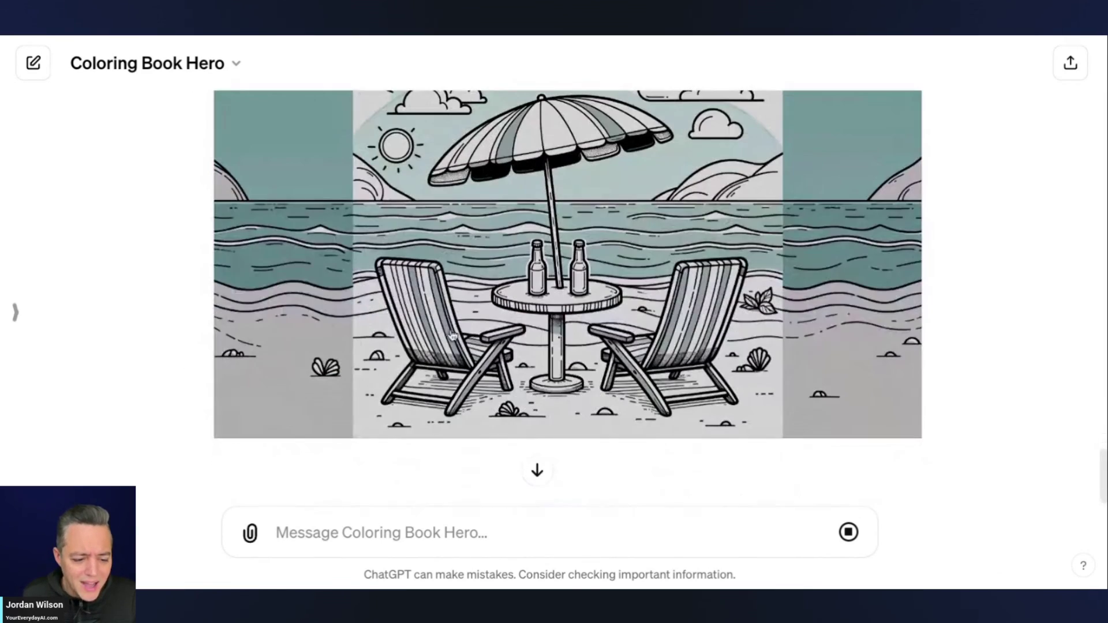
mouse_move(644, 367)
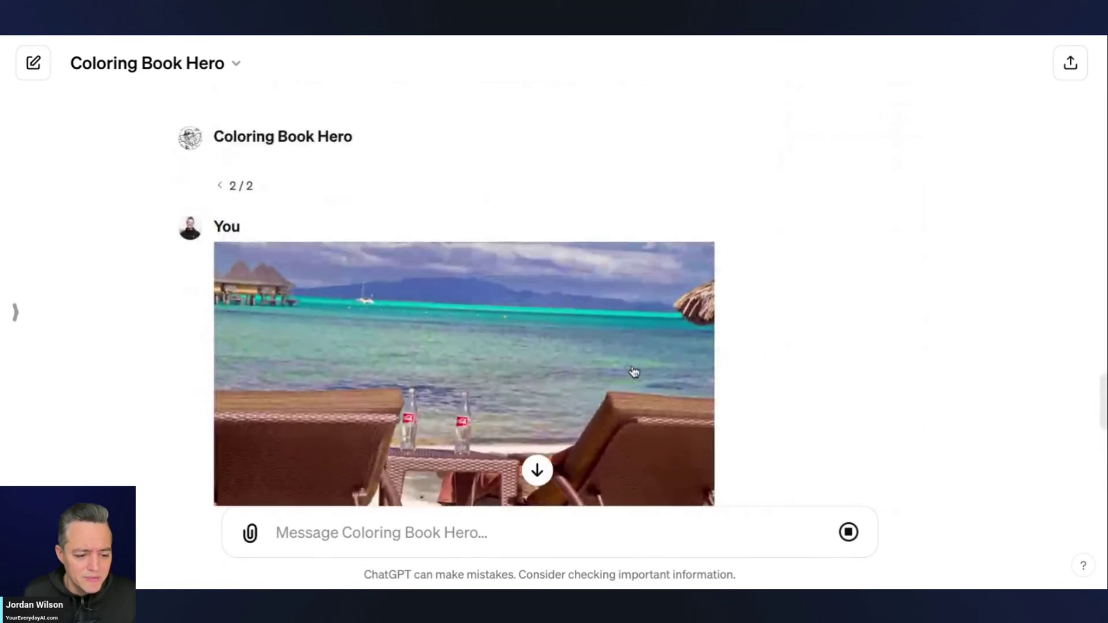
scroll(644, 367, down, 5)
scroll(850, 248, down, 3)
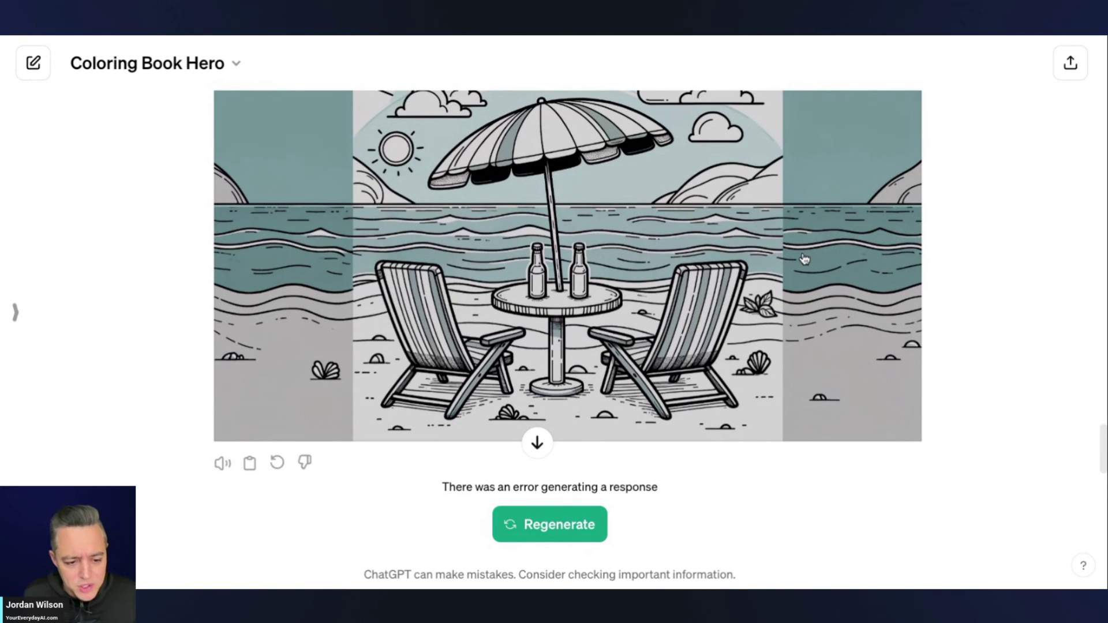
scroll(804, 259, up, 2)
scroll(896, 260, down, 3)
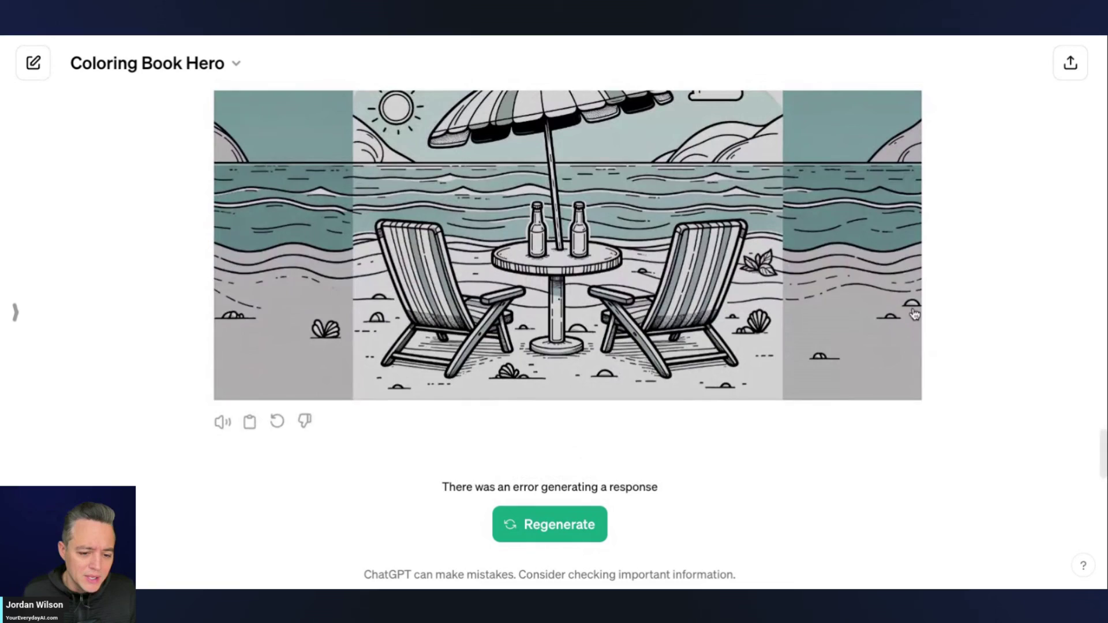
scroll(915, 315, up, 2)
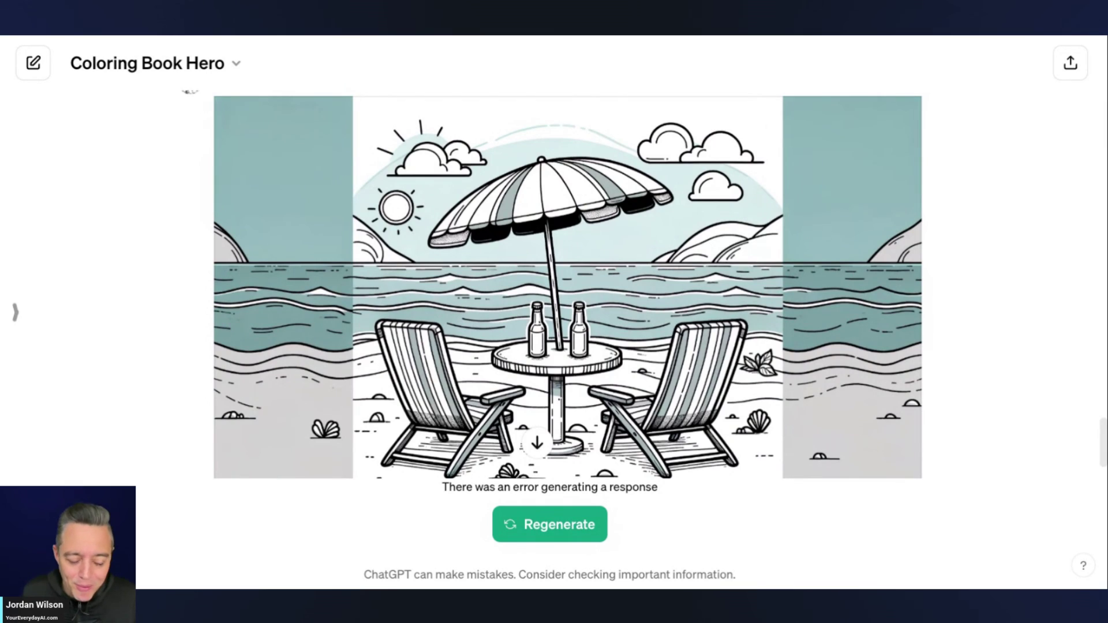
mouse_move(489, 363)
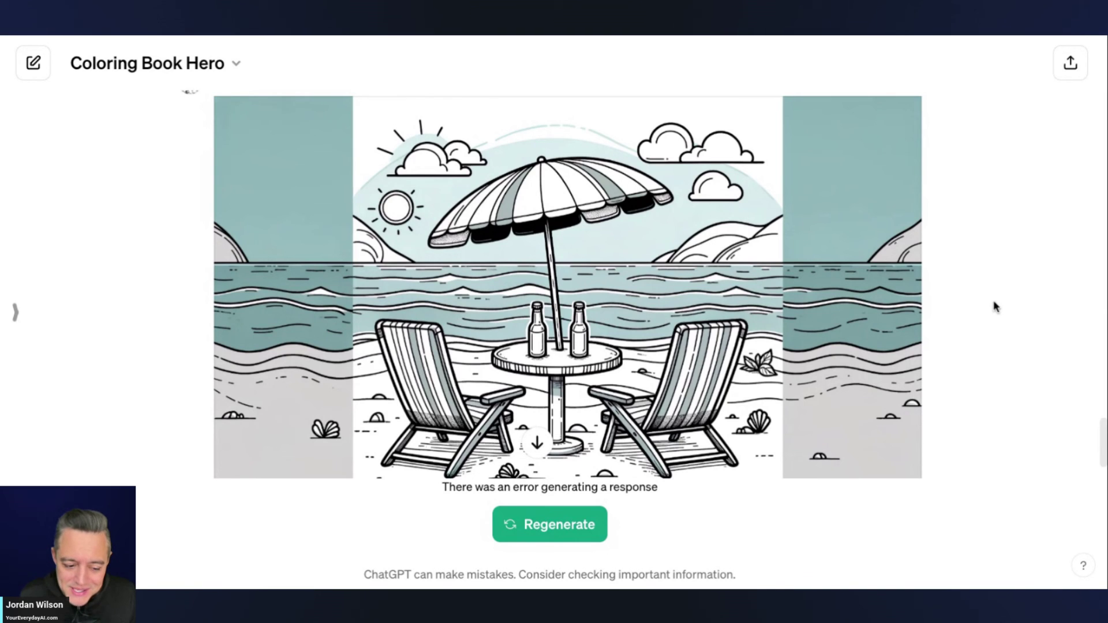
scroll(990, 304, up, 10)
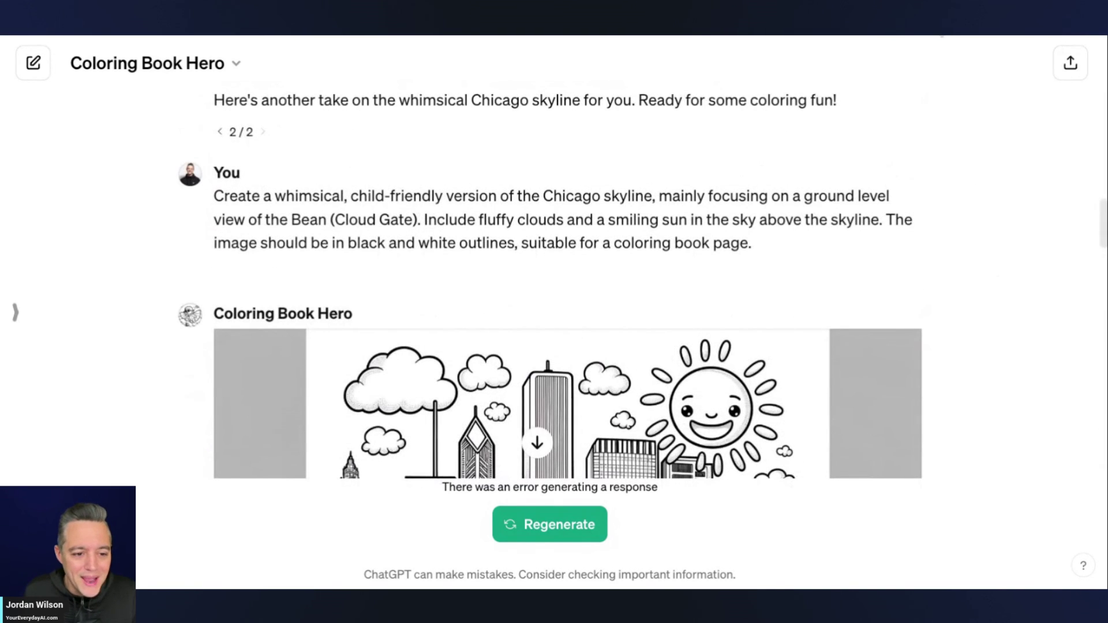
- Switch to the browser tab showing the Everyday AI 'Outsmart The Future' homepage
key(ctrl+Tab)
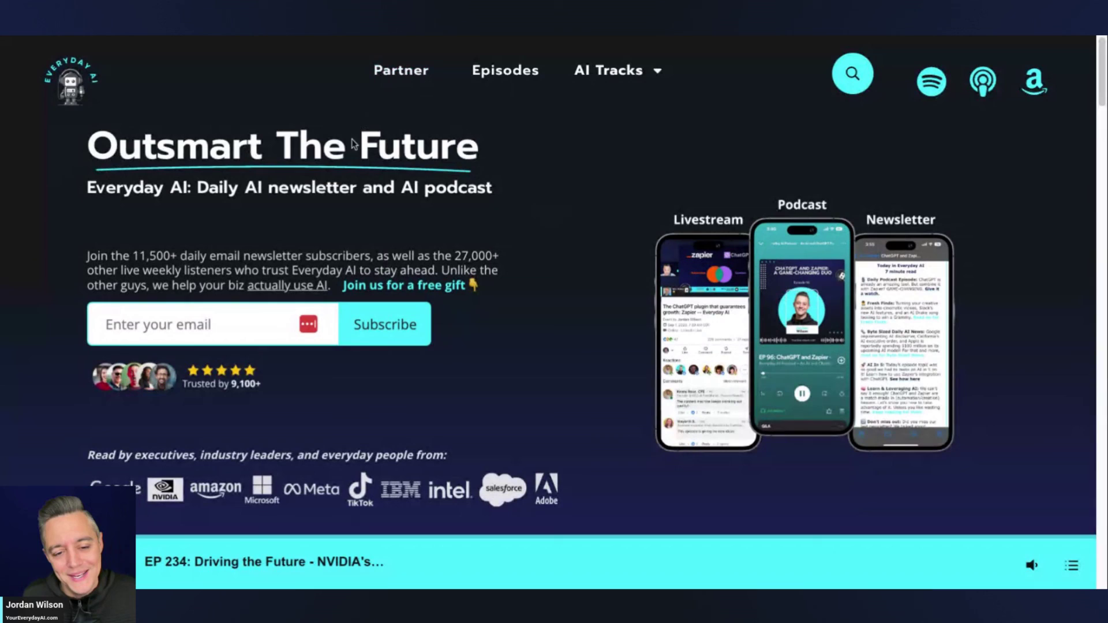